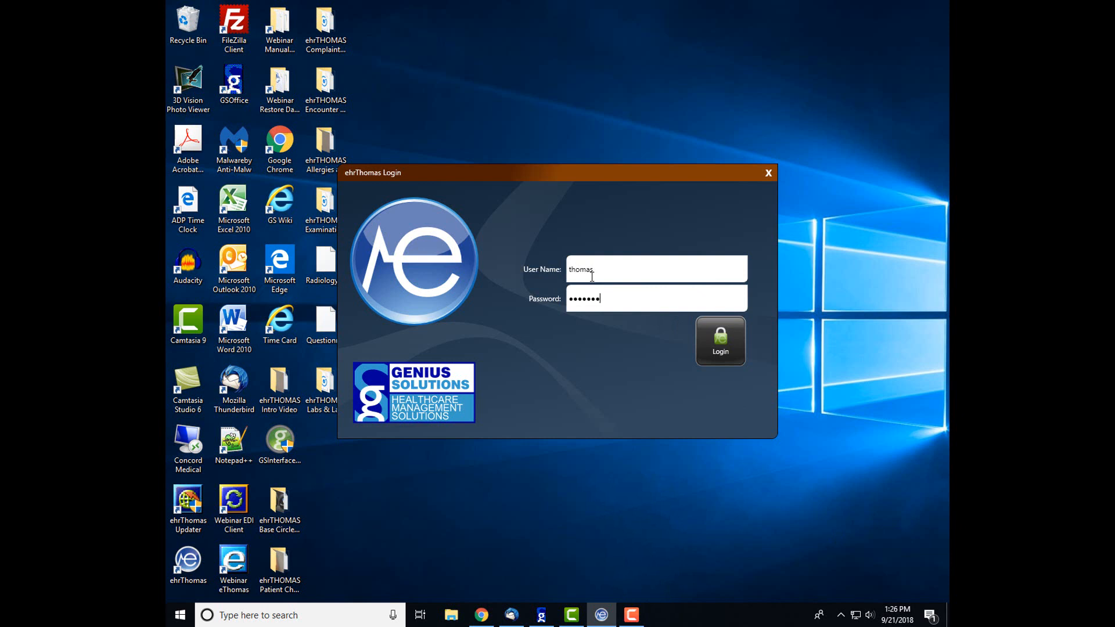
# Log in with the entered credentials and open the 01 - ehrThomas01 database.
pyautogui.click(719, 344)
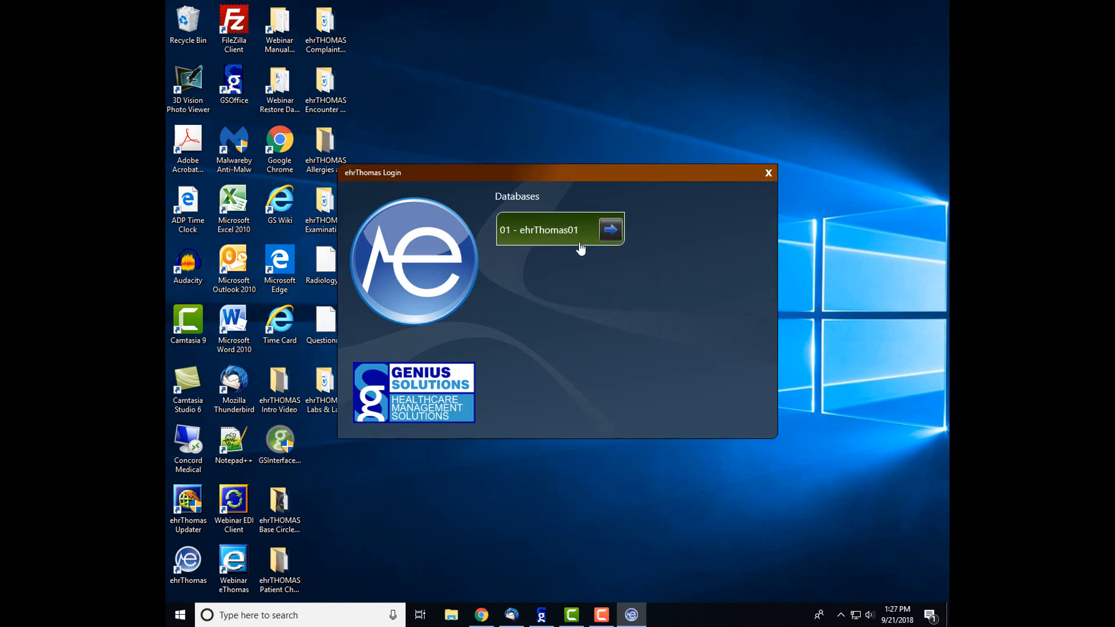
pyautogui.click(580, 245)
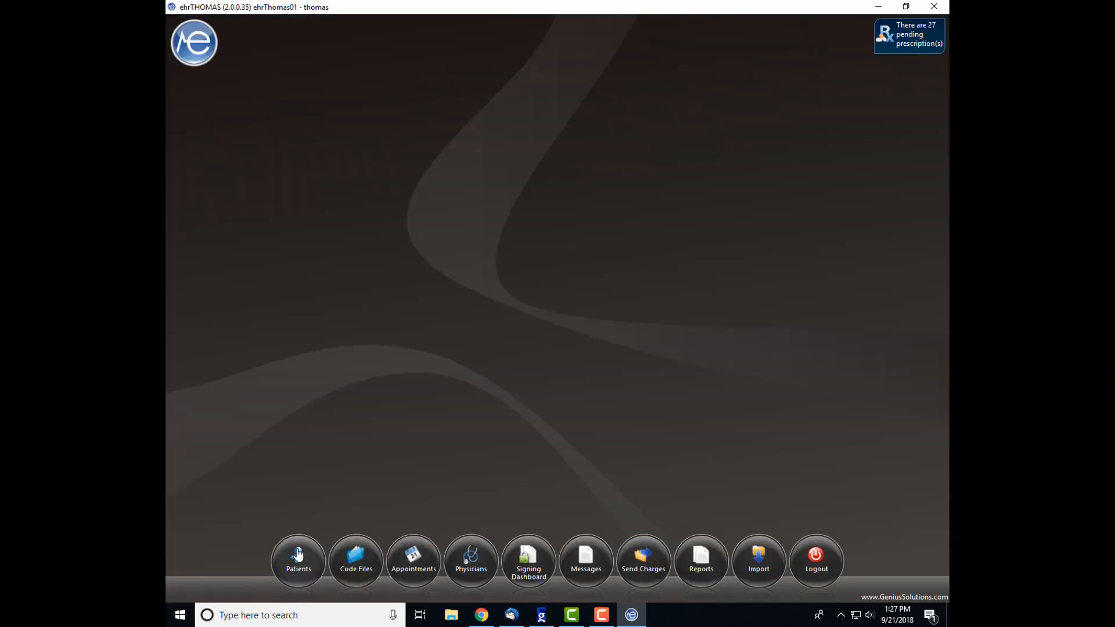
# Find the patient in the Patients list and open their 8/13/2018 Office Visit encounter.
pyautogui.click(298, 555)
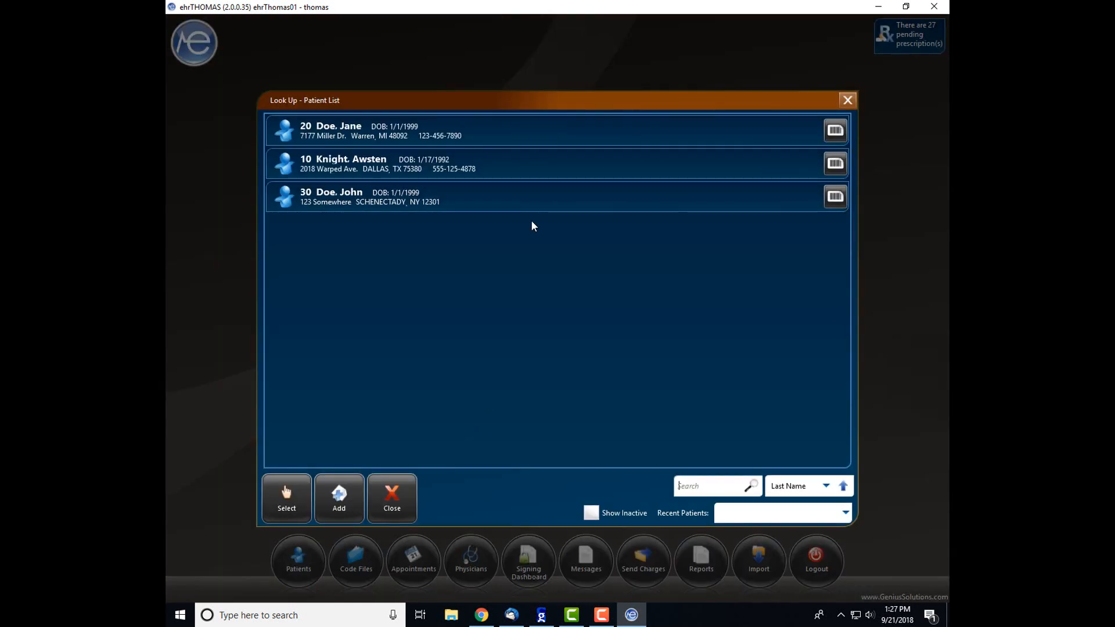
pyautogui.doubleClick(460, 128)
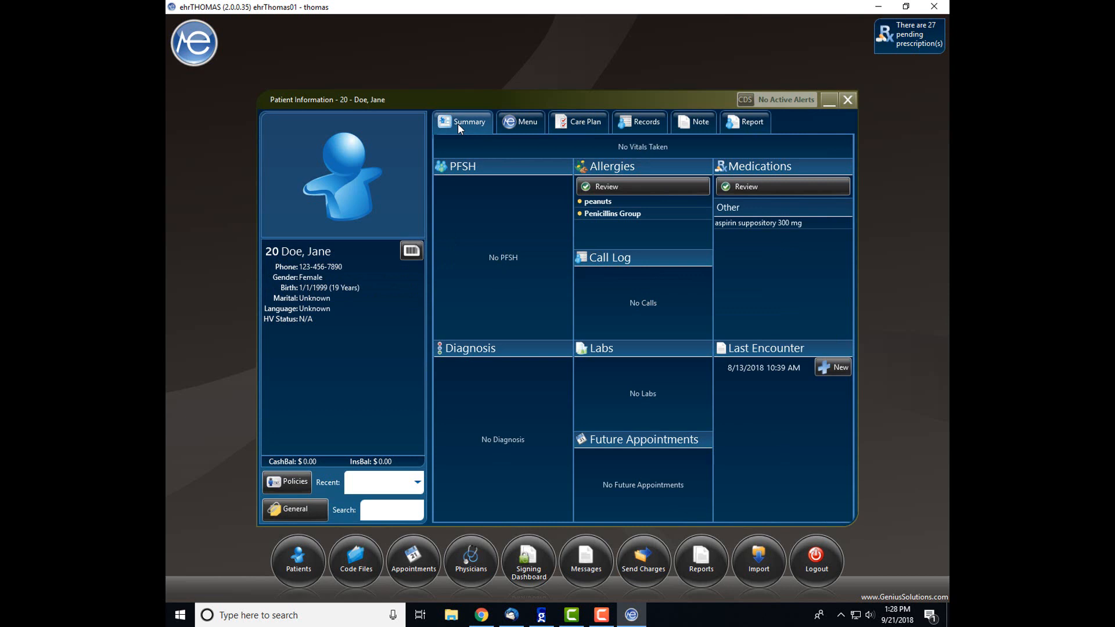
pyautogui.click(529, 127)
pyautogui.click(790, 255)
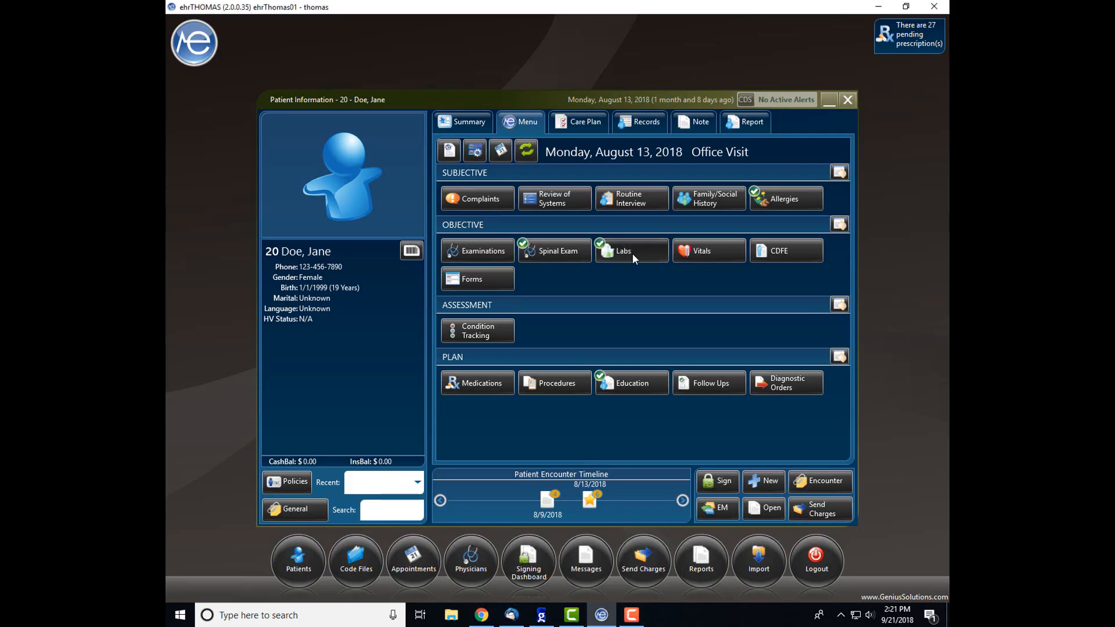
pyautogui.click(633, 253)
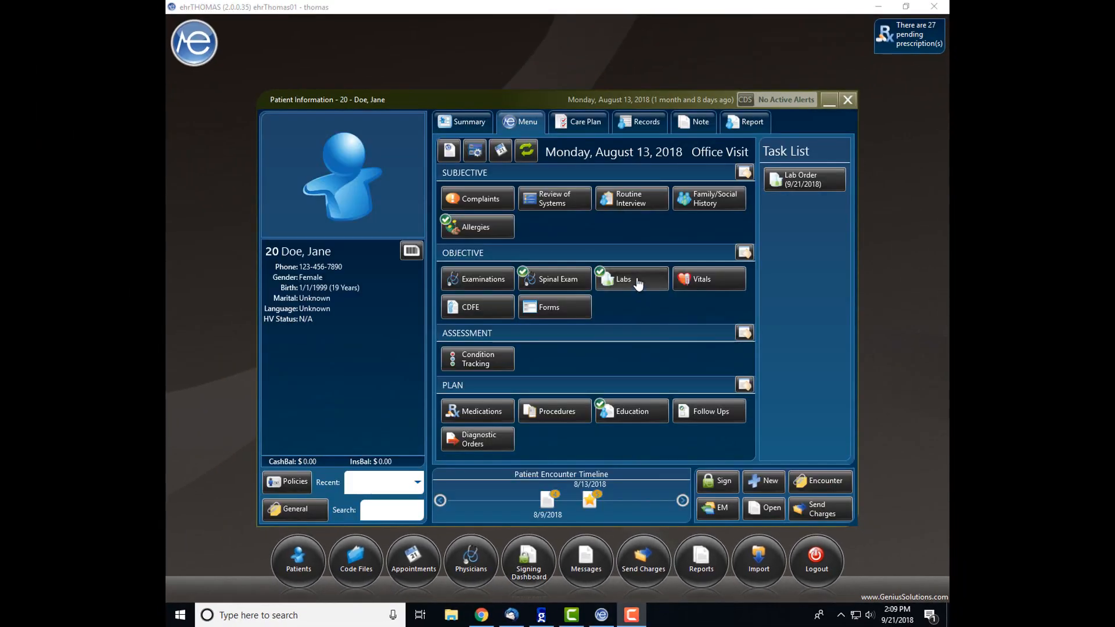
# Open the visit's Lab Orders List and start a new lab requisition.
pyautogui.click(639, 283)
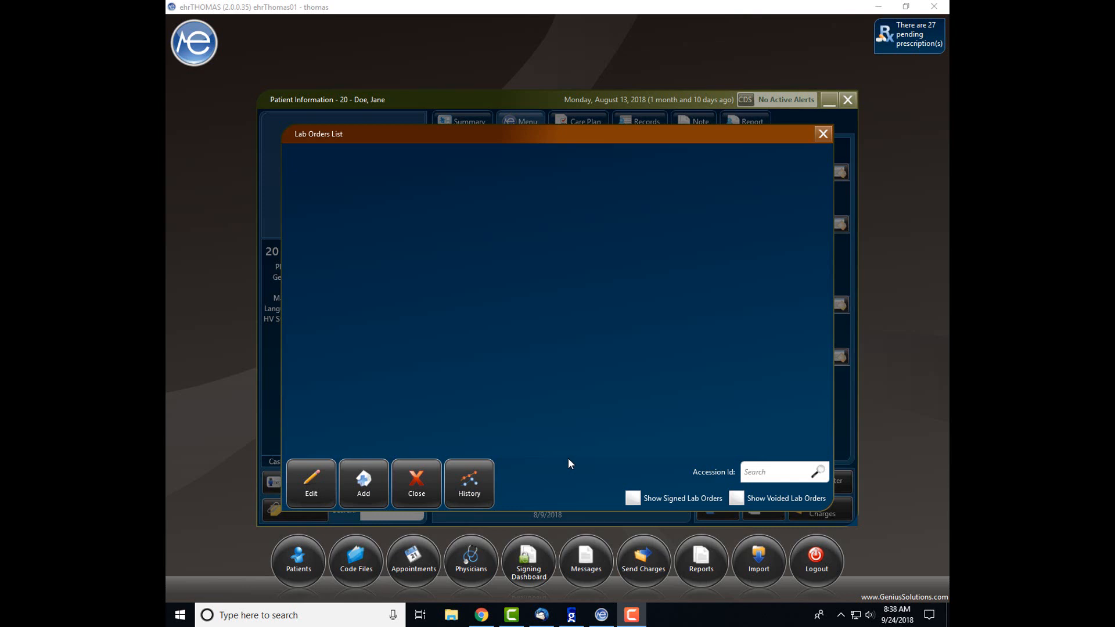
pyautogui.click(358, 494)
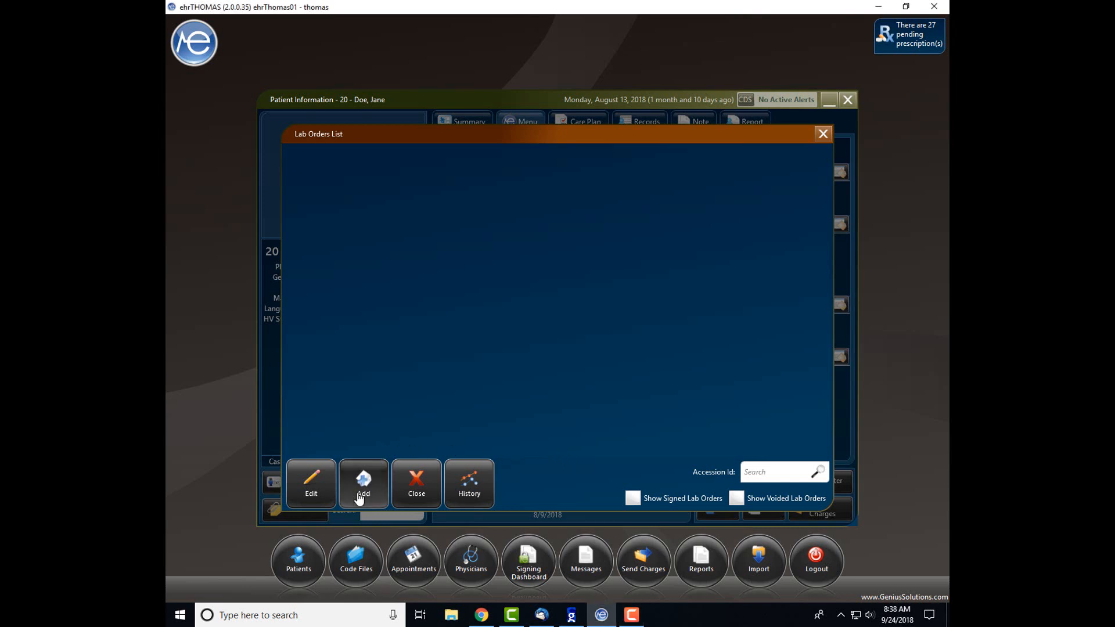
pyautogui.click(358, 495)
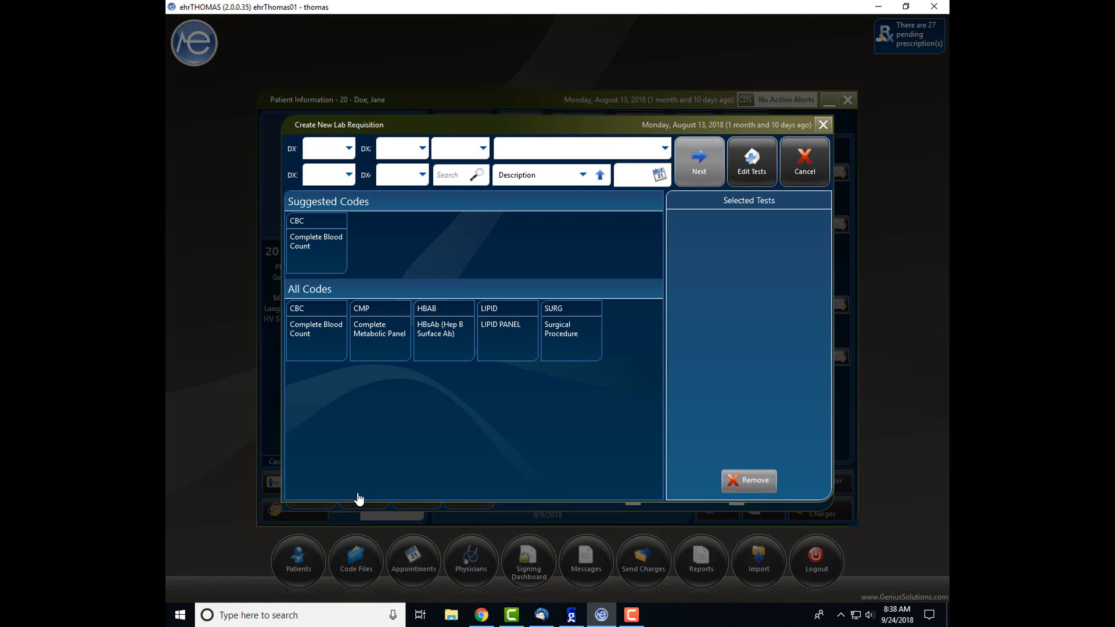
# Make doctor 01 the ordering provider, keep codes sorted by Description, and add CBC.
pyautogui.click(483, 149)
pyautogui.click(465, 193)
pyautogui.click(574, 178)
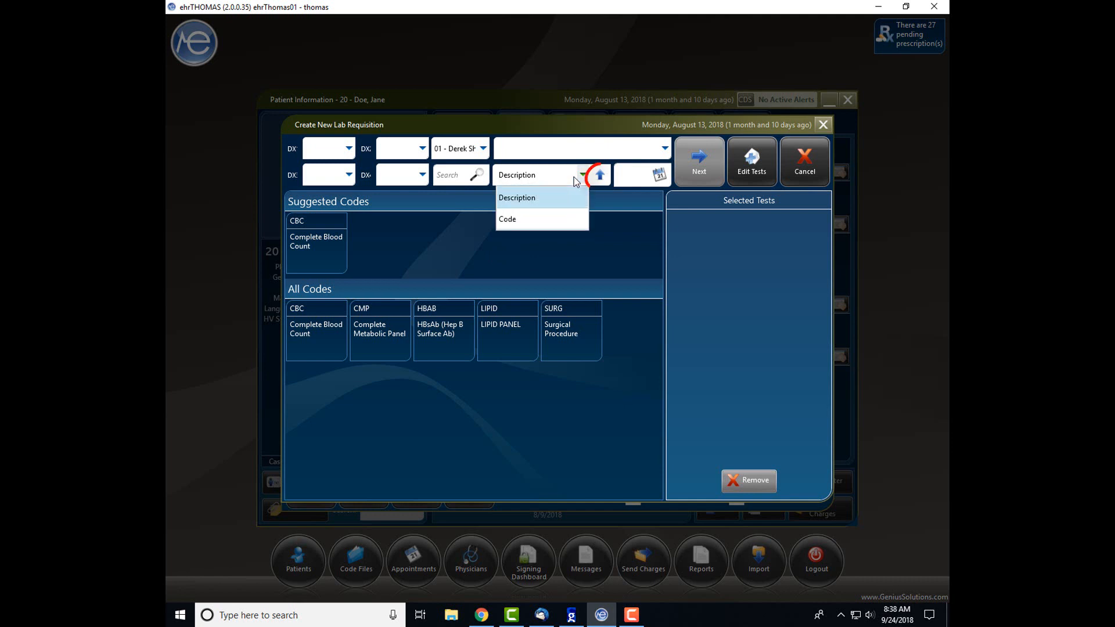
pyautogui.click(574, 178)
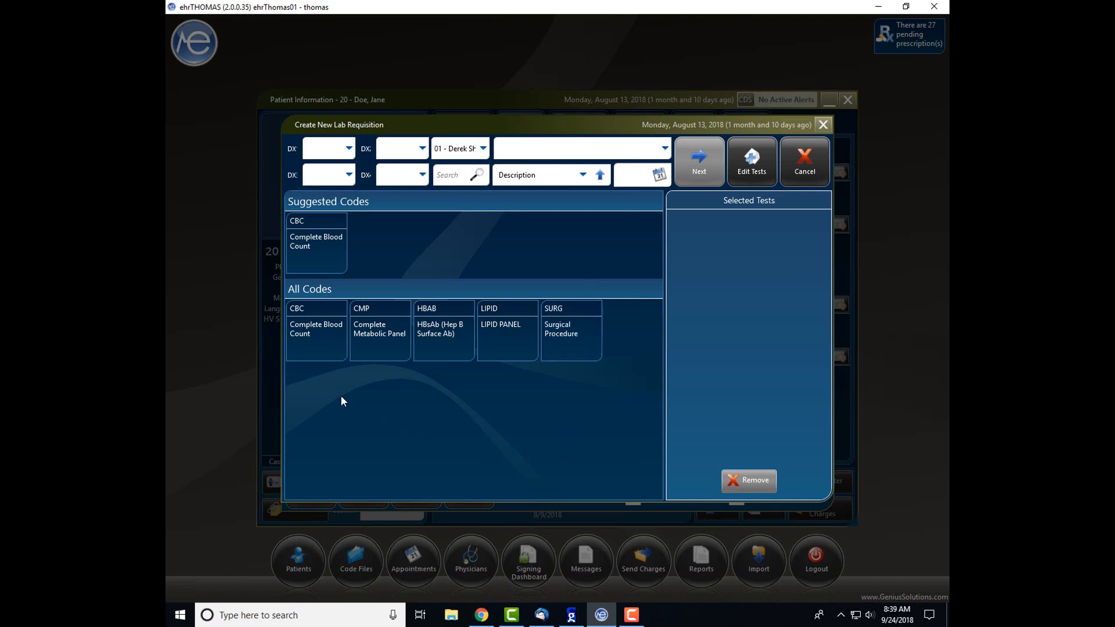
pyautogui.click(305, 343)
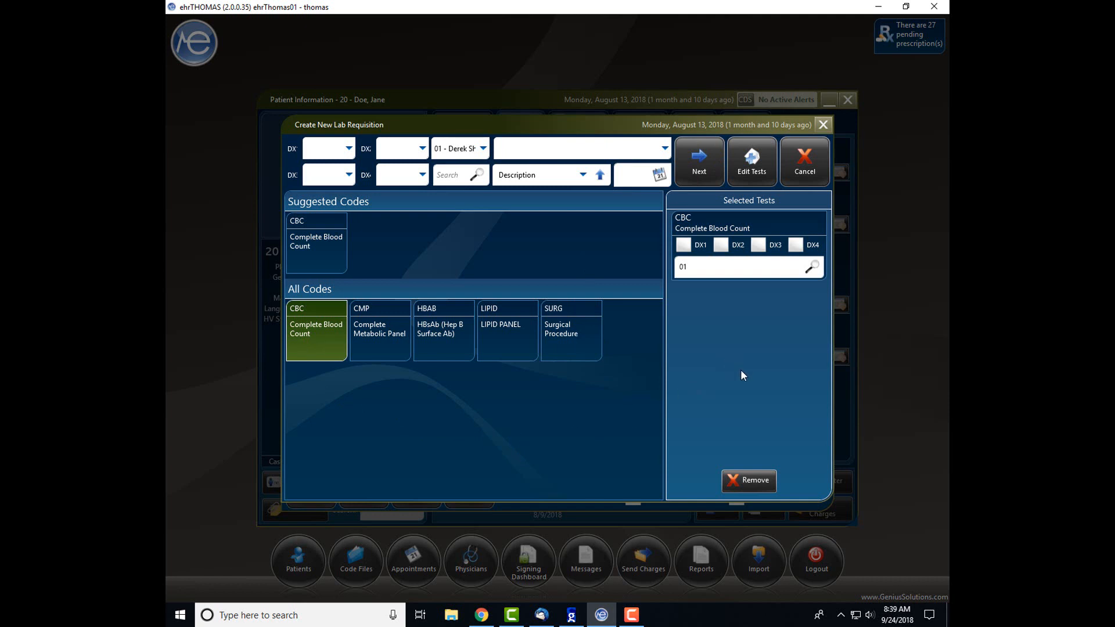
# Leave the CBC's DX1–DX4 diagnosis links cleared and finish the requisition as an Ordered lab order.
pyautogui.click(721, 245)
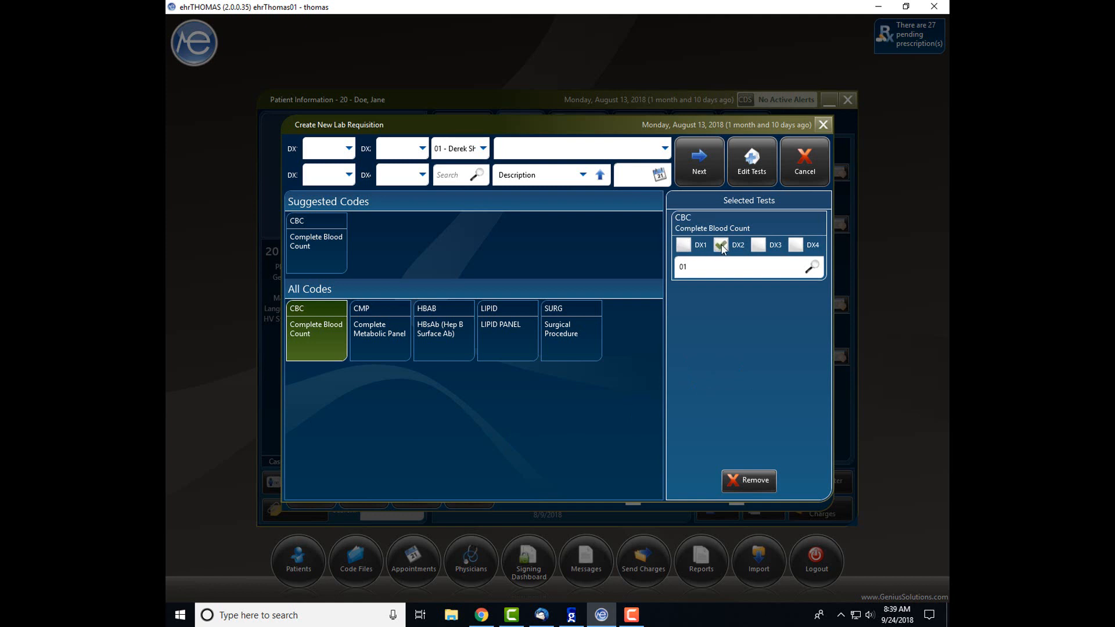
pyautogui.click(796, 244)
pyautogui.click(758, 245)
pyautogui.click(726, 246)
pyautogui.click(686, 246)
pyautogui.click(686, 246)
pyautogui.click(724, 245)
pyautogui.click(763, 245)
pyautogui.click(797, 245)
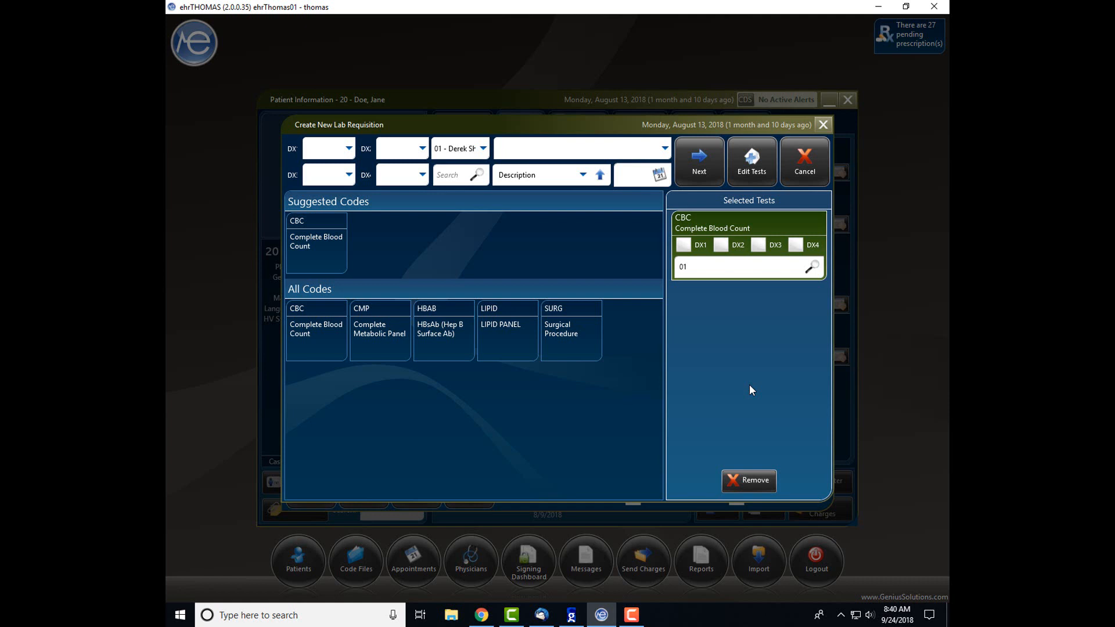
pyautogui.click(714, 161)
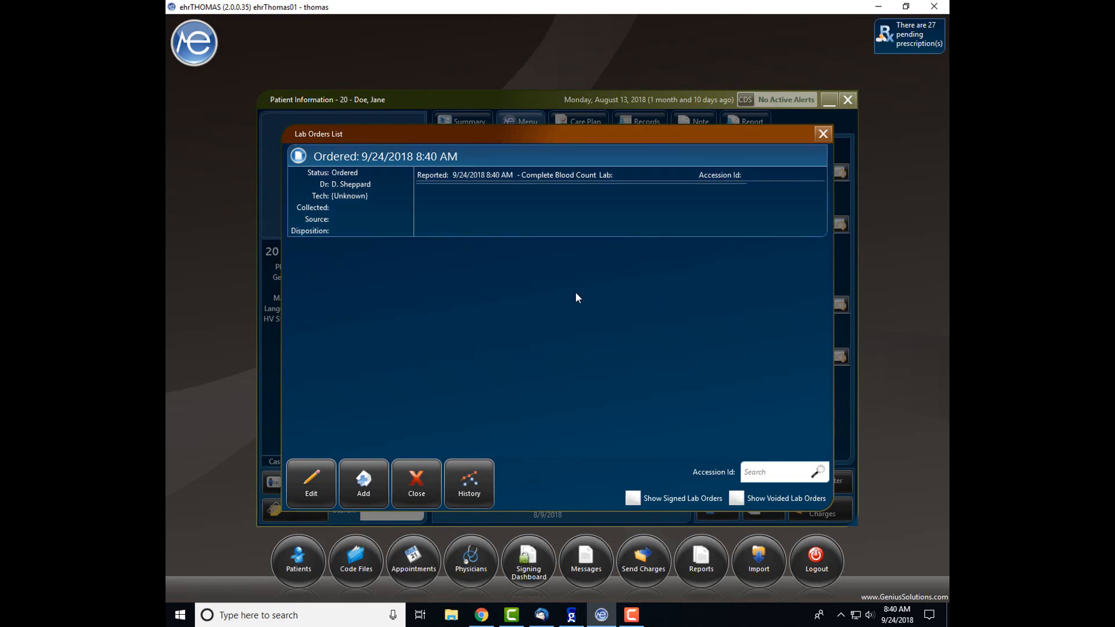
# Reopen the Lab Orders List and open the Ordered Complete Blood Count order for editing.
pyautogui.click(822, 135)
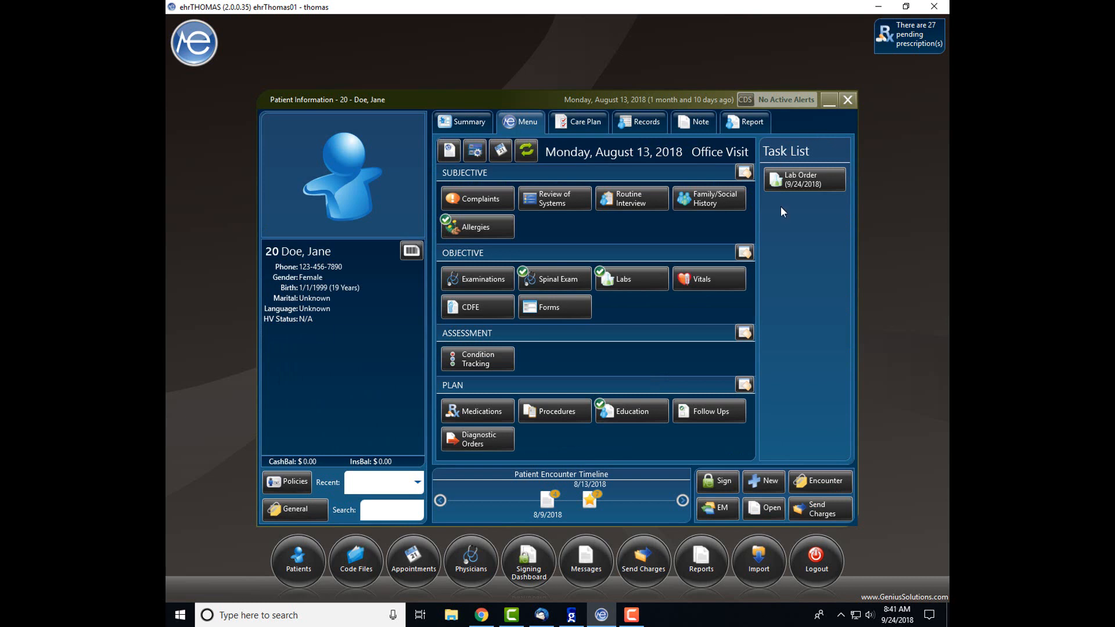
pyautogui.click(637, 280)
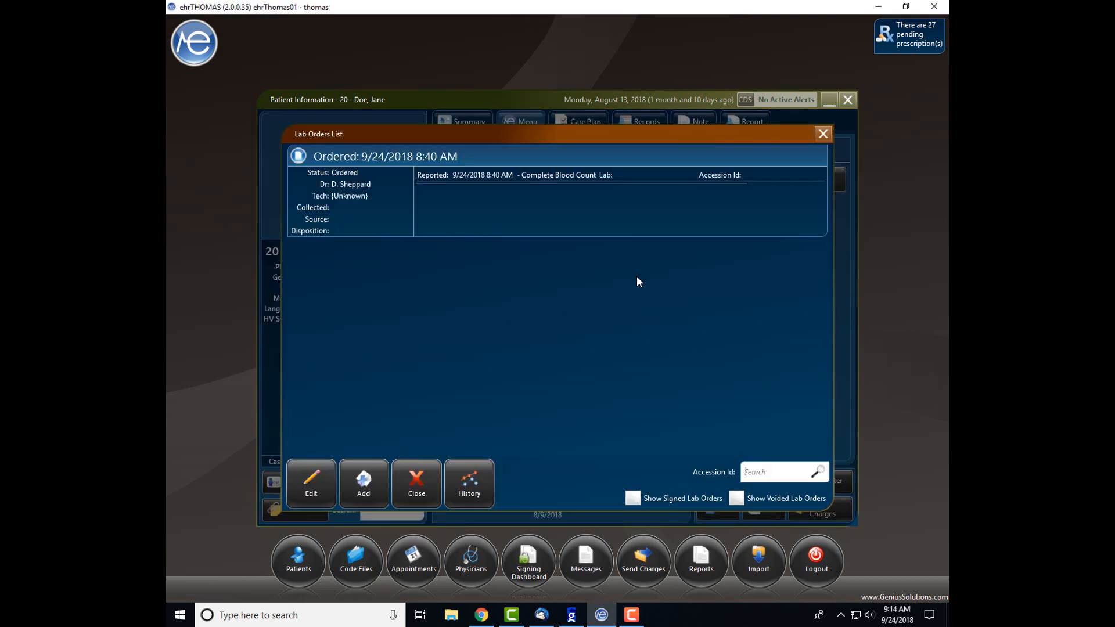
pyautogui.click(578, 215)
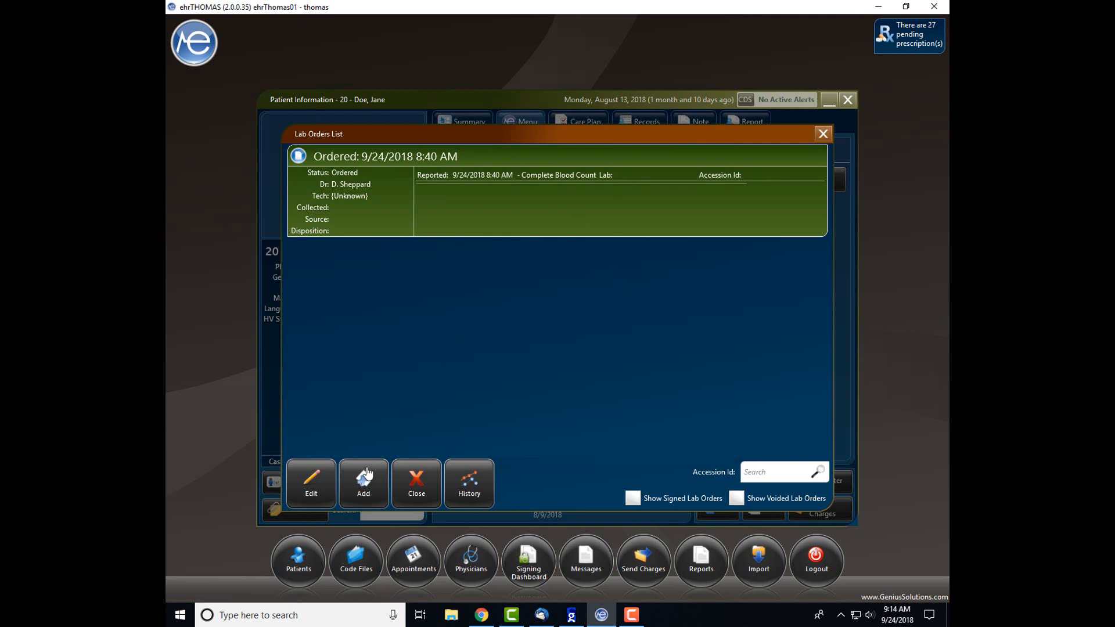
pyautogui.click(320, 498)
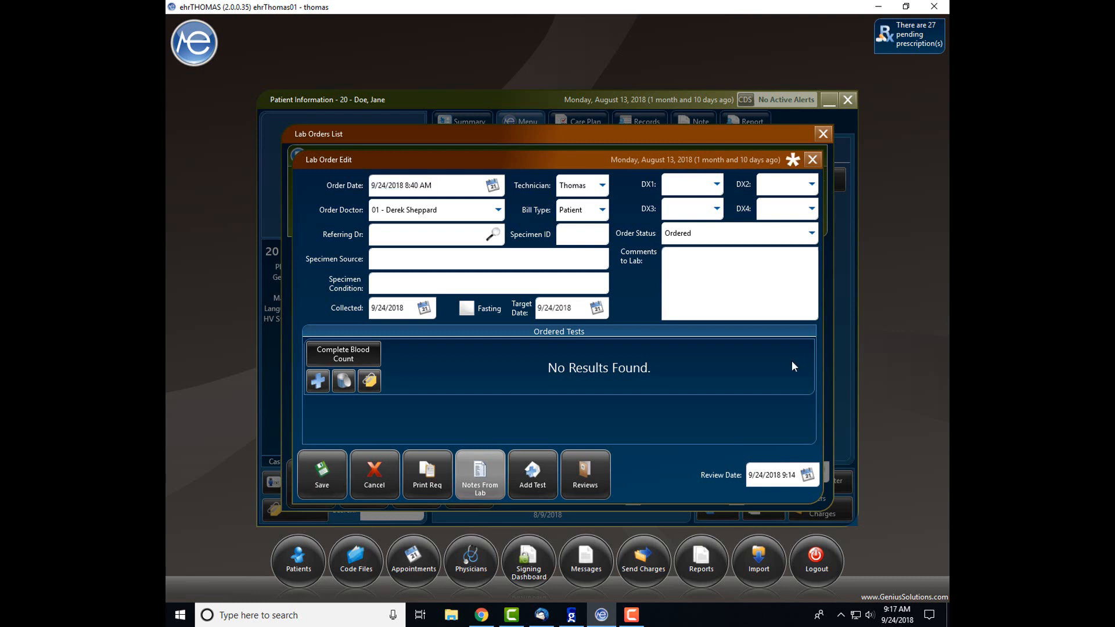
pyautogui.click(431, 479)
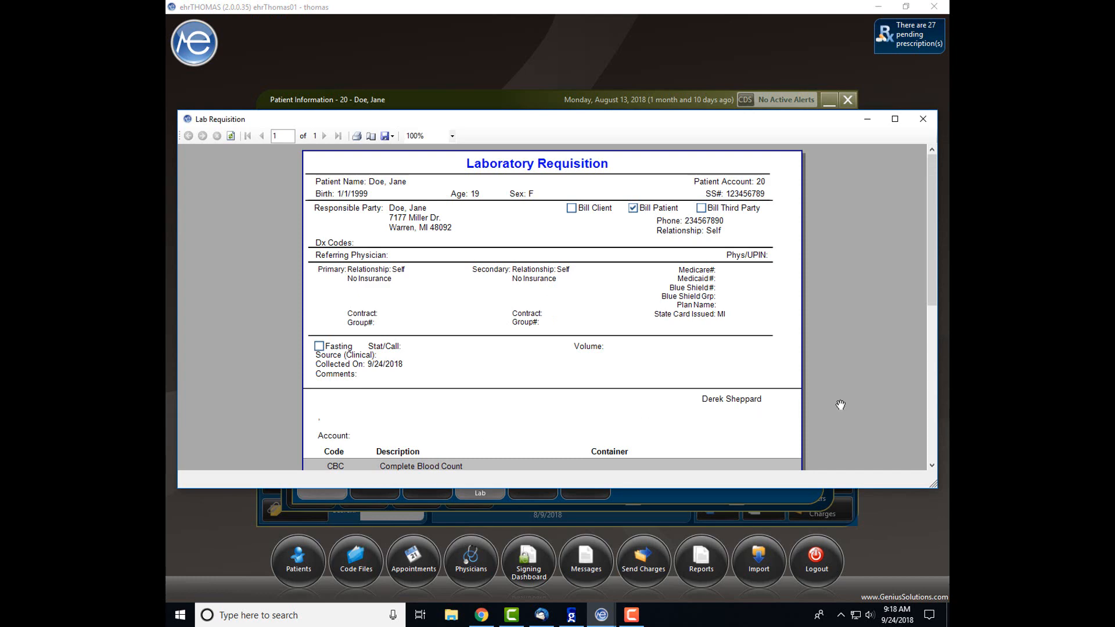
pyautogui.scroll(-5, 839, 406)
pyautogui.scroll(-3, 841, 406)
pyautogui.scroll(3, 841, 406)
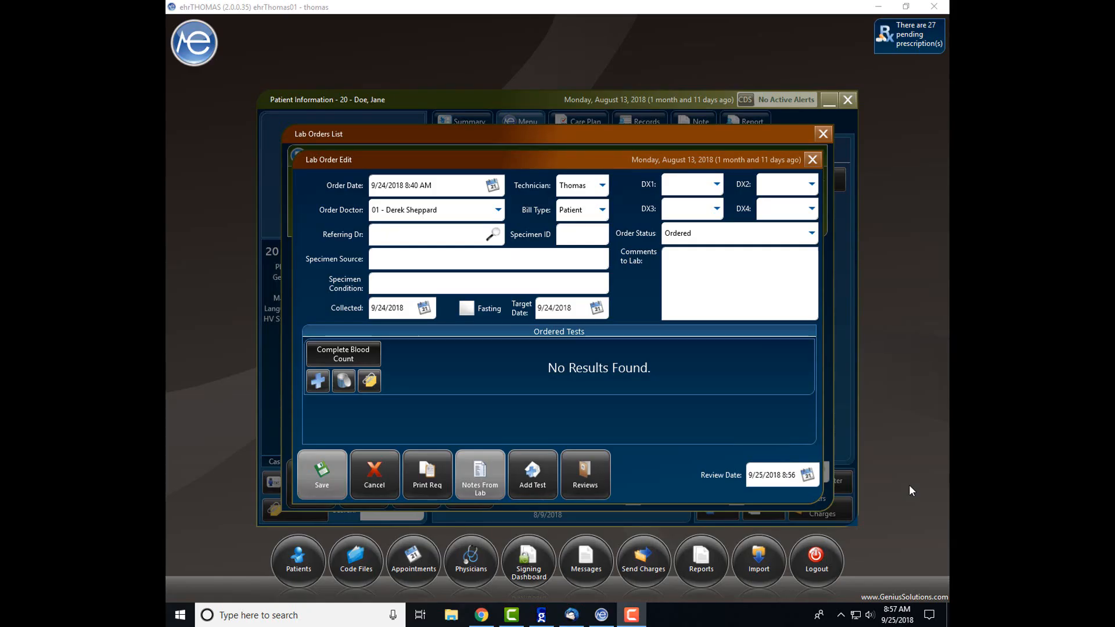
# Add the Complete Metabolic Panel, with inactive tests hidden, then open the CBC test's details.
pyautogui.click(532, 472)
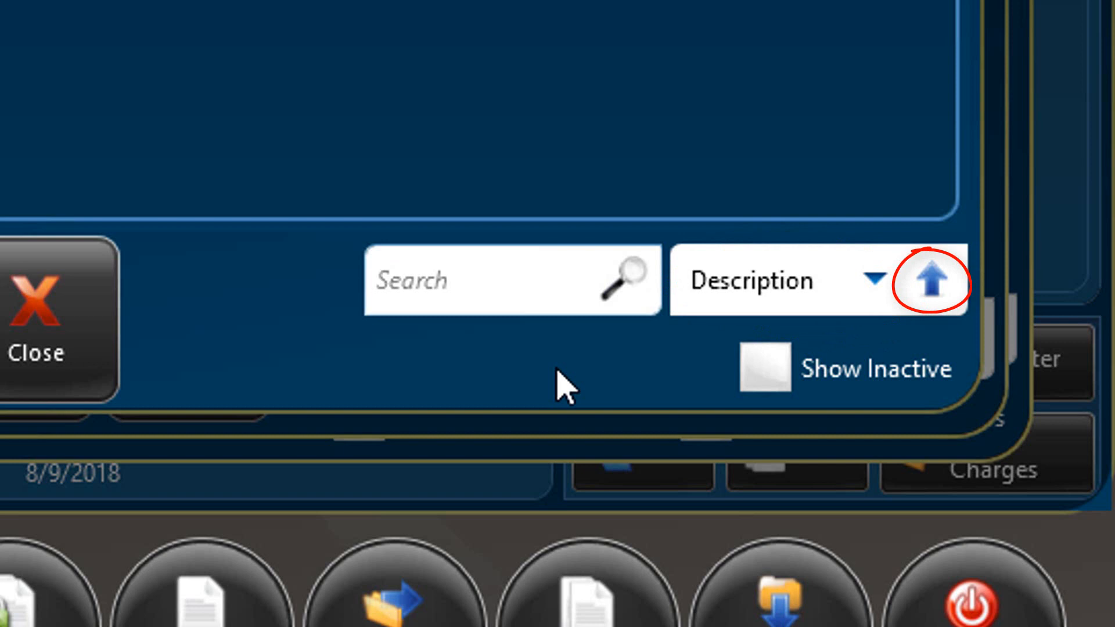
pyautogui.click(777, 375)
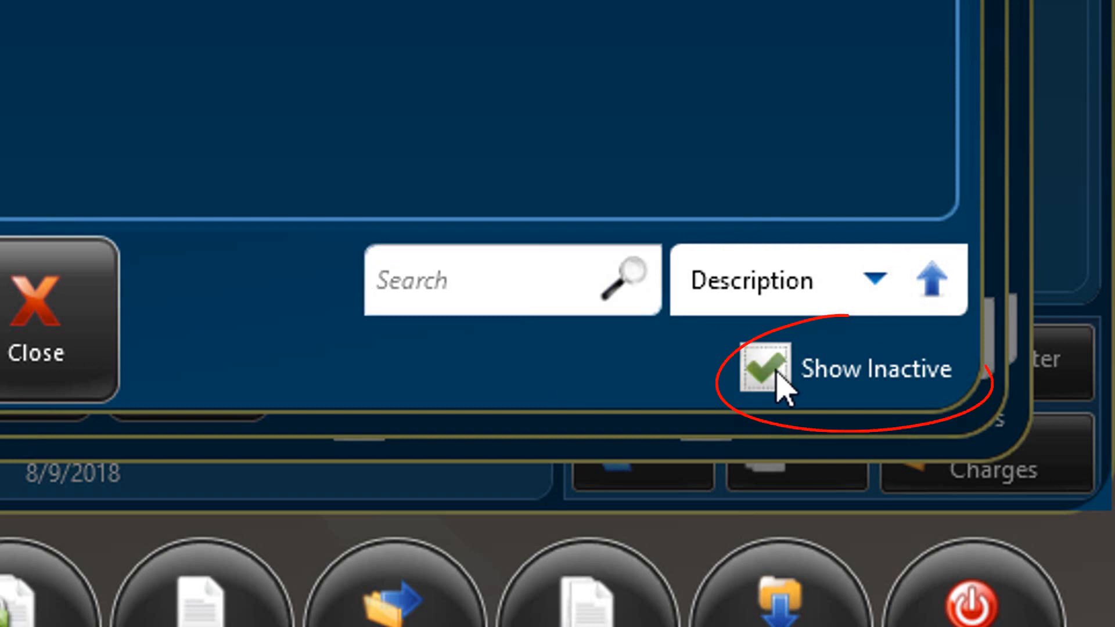
pyautogui.click(777, 374)
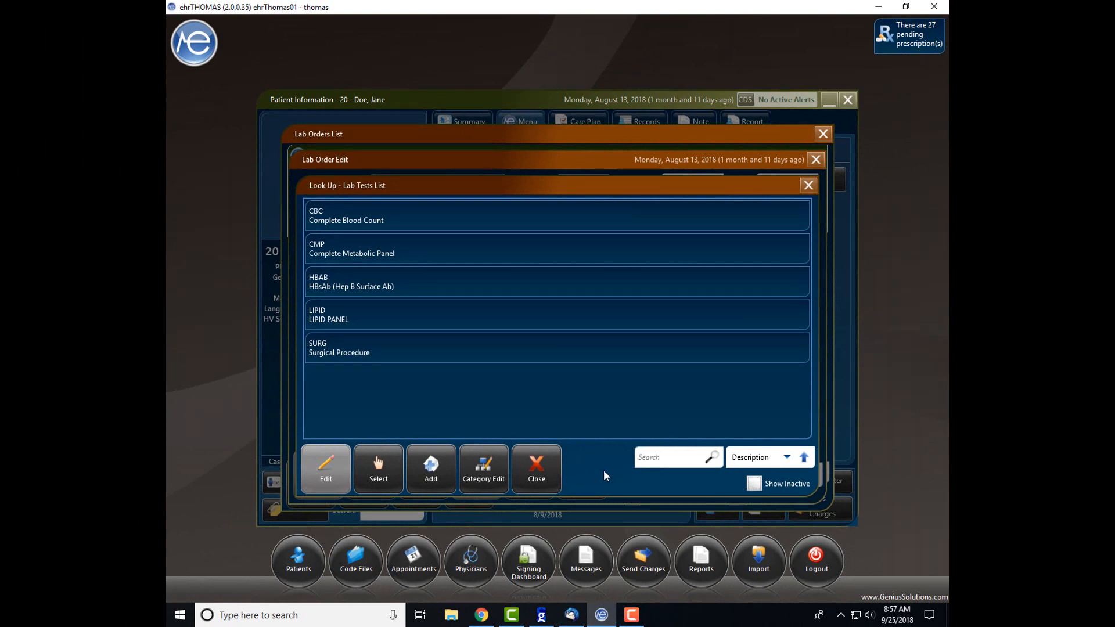
pyautogui.click(585, 256)
pyautogui.click(370, 481)
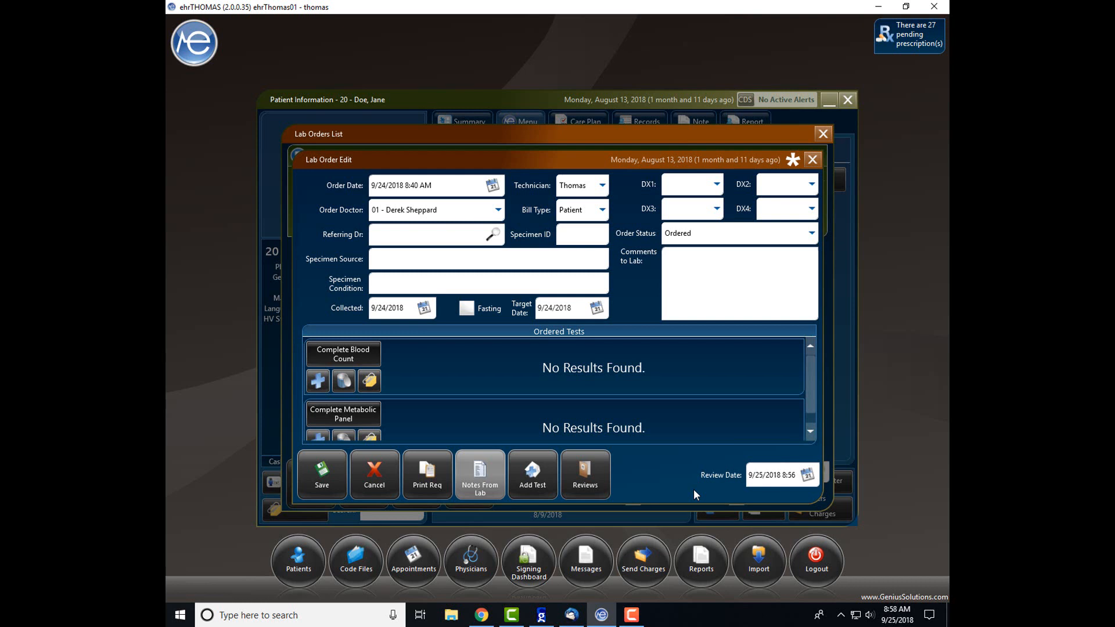
pyautogui.click(365, 356)
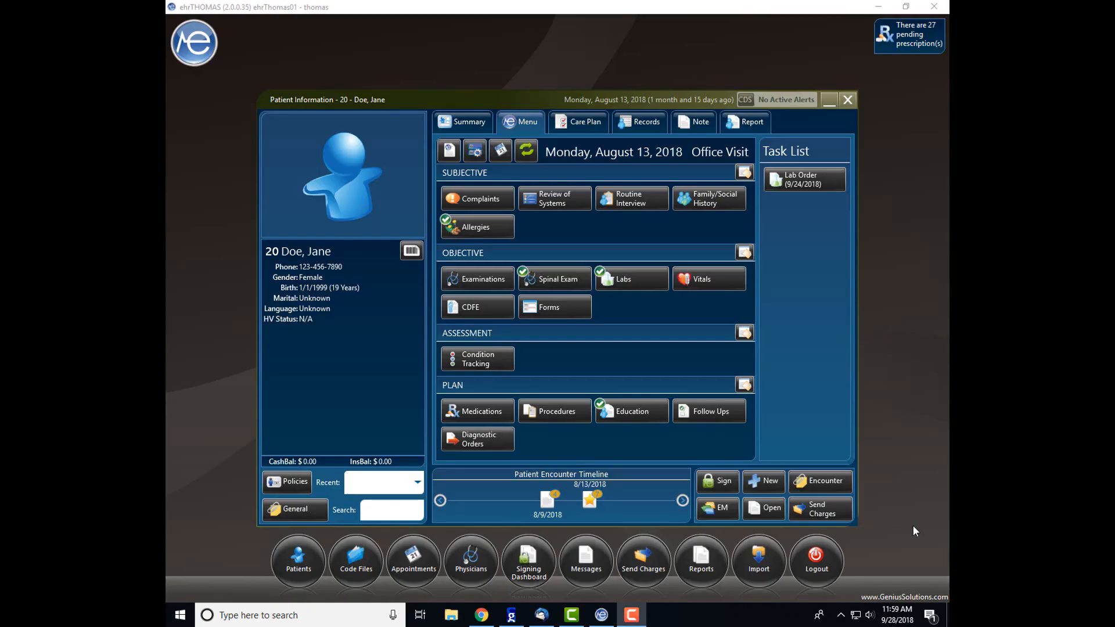
# Open the 9/24/2018 lab order and bring up the result lookup for its Complete Blood Count.
pyautogui.click(627, 281)
pyautogui.doubleClick(604, 227)
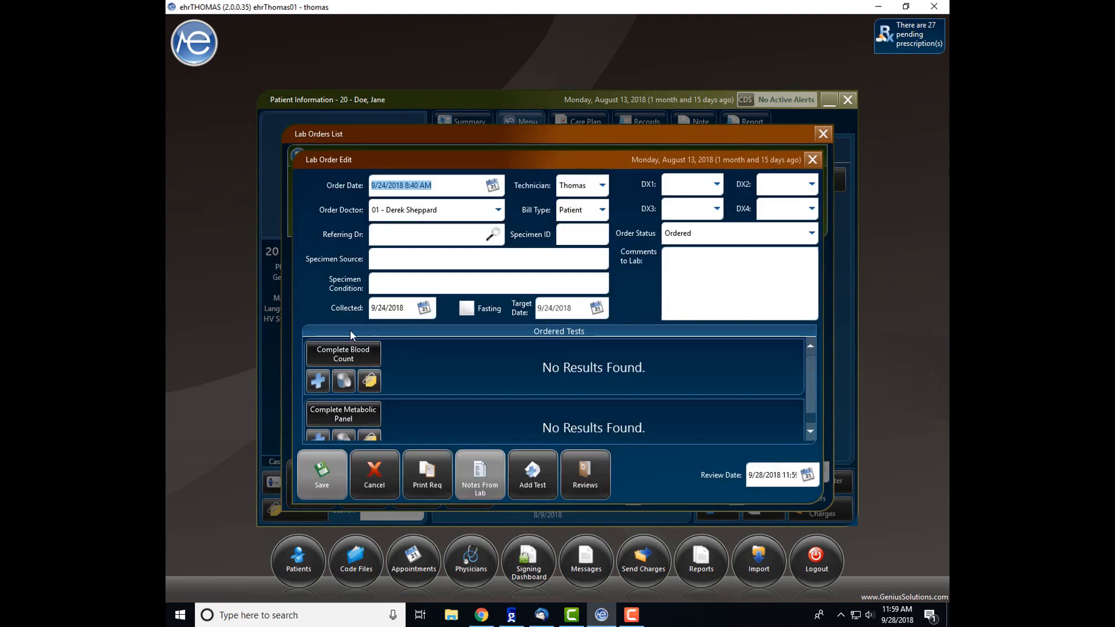
pyautogui.click(319, 388)
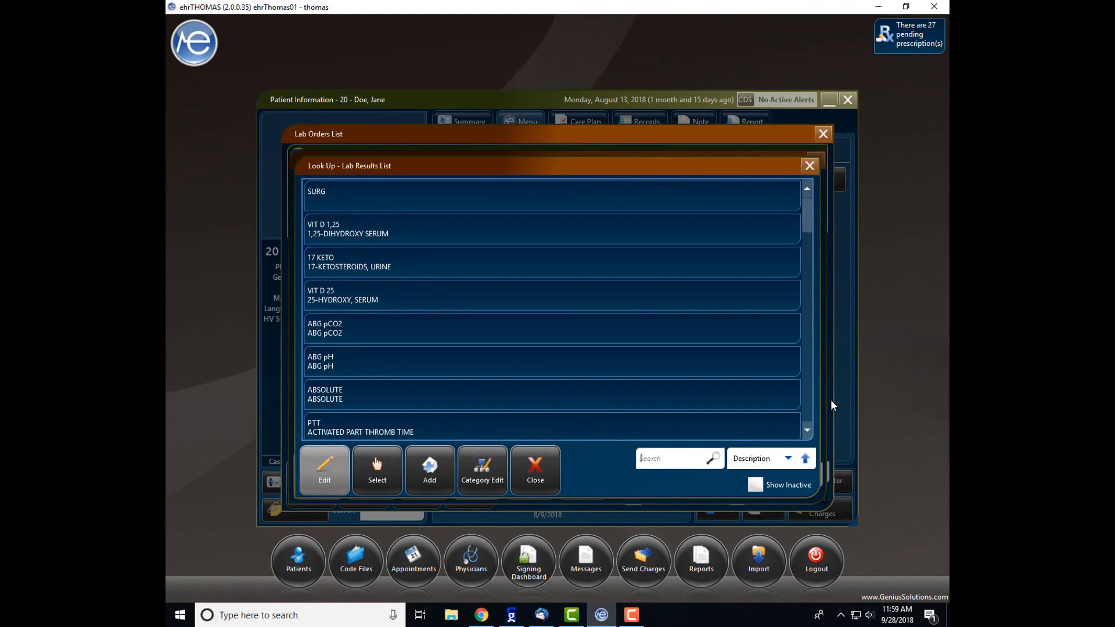
# Add the ABSOLUTE result (23,000 - 90,000 cells/µL) to the Complete Blood Count.
pyautogui.click(553, 399)
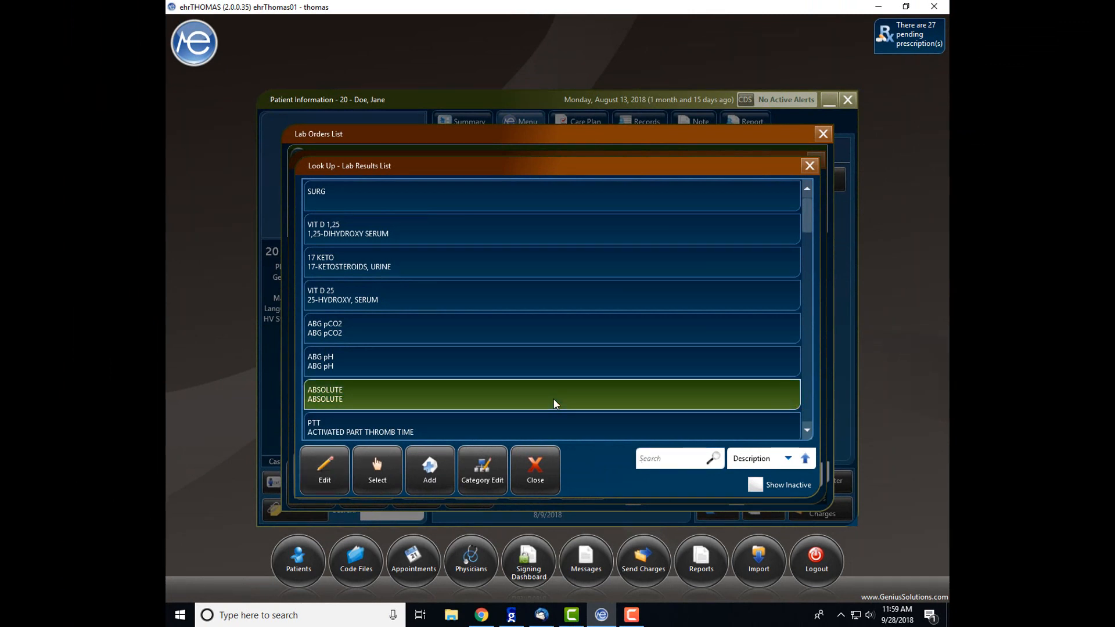
pyautogui.click(377, 471)
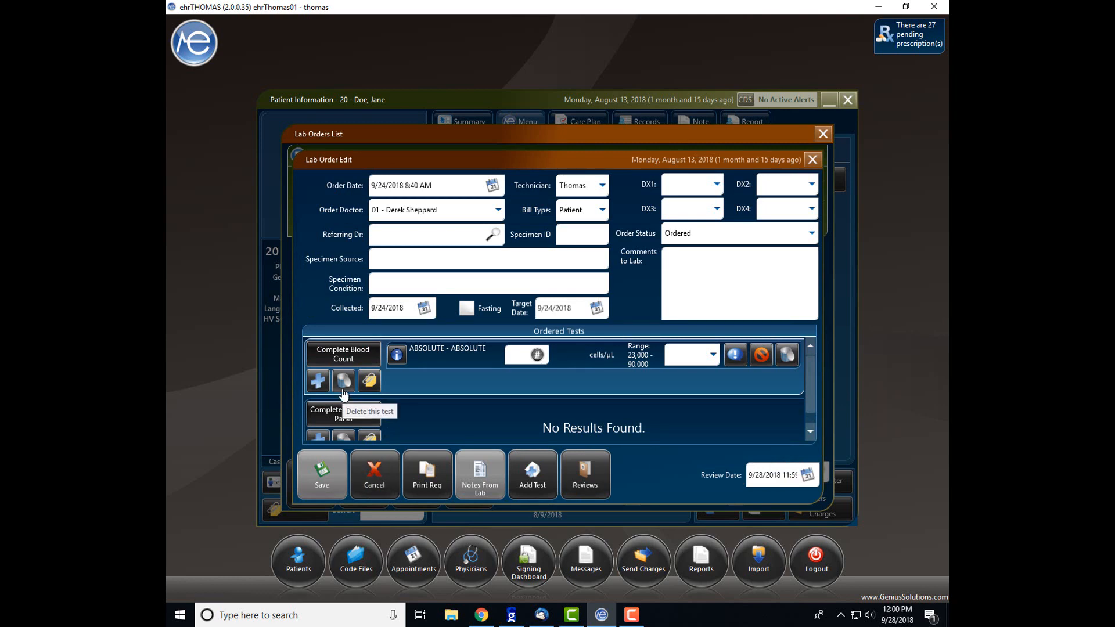
# Delete the Complete Blood Count test and confirm with Yes, keeping only the Complete Metabolic Panel.
pyautogui.click(343, 381)
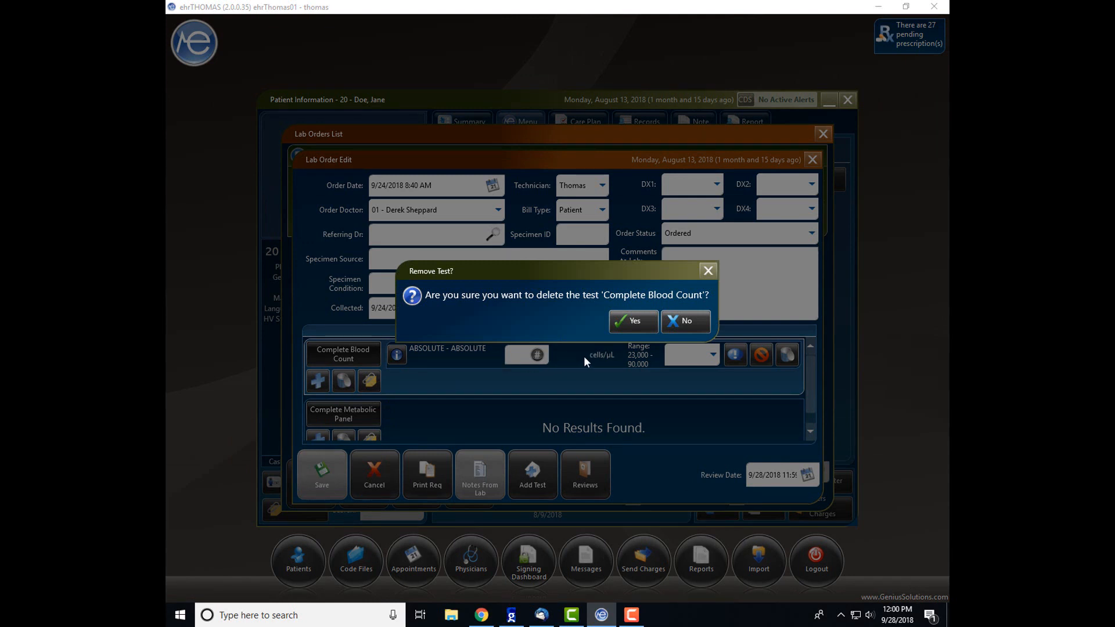
pyautogui.click(643, 320)
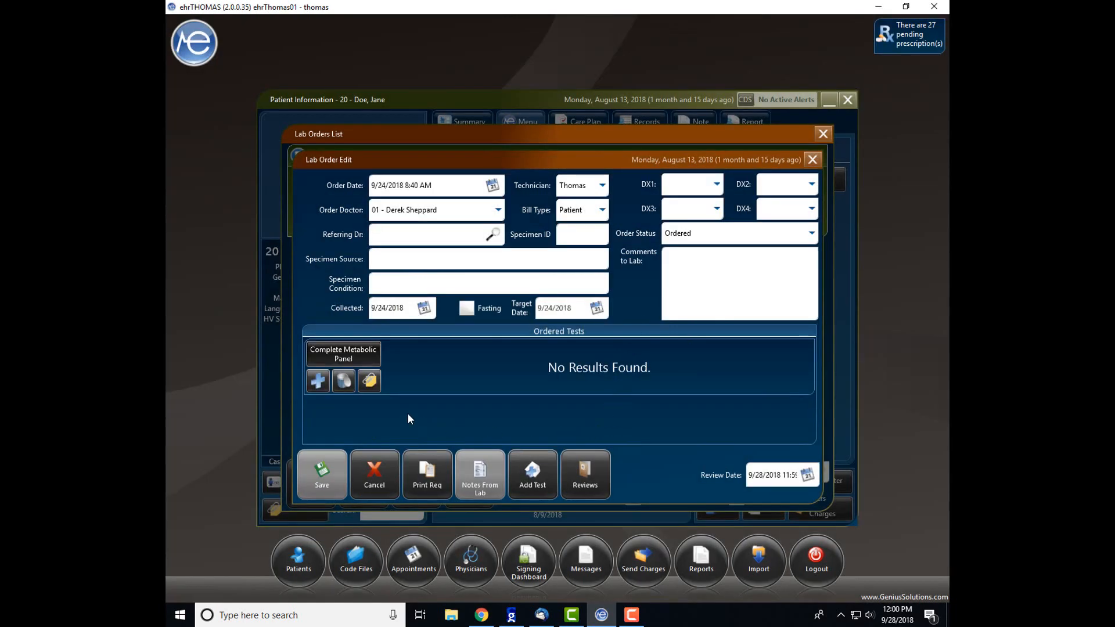
# Attach the GSlogo image from Downloads to the Complete Metabolic Panel, described as 'Test Attachment'.
pyautogui.click(371, 383)
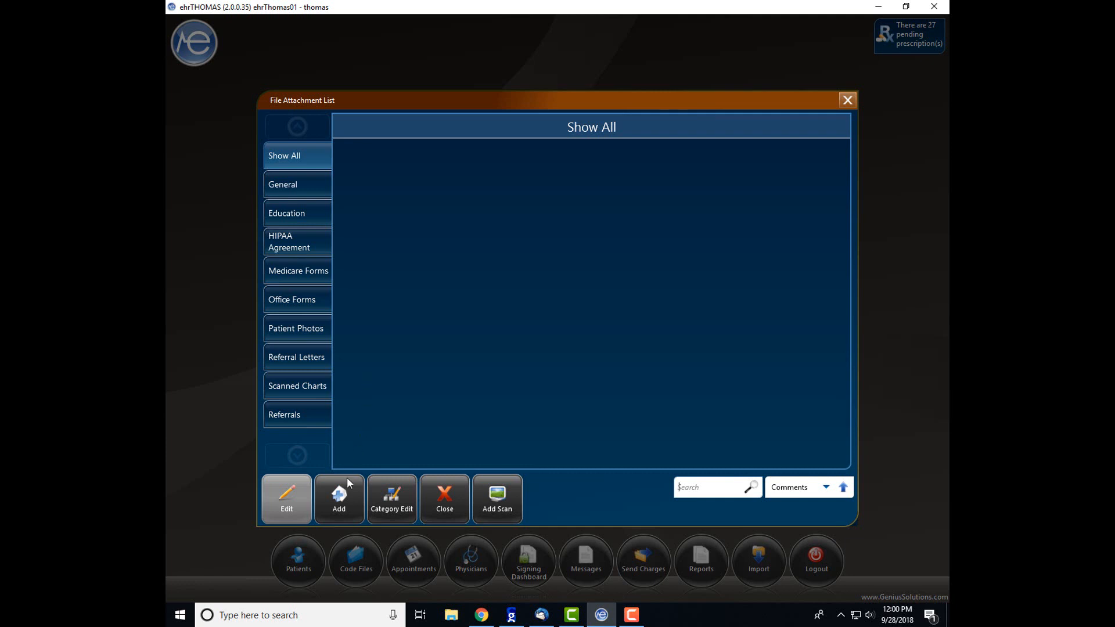
pyautogui.click(340, 501)
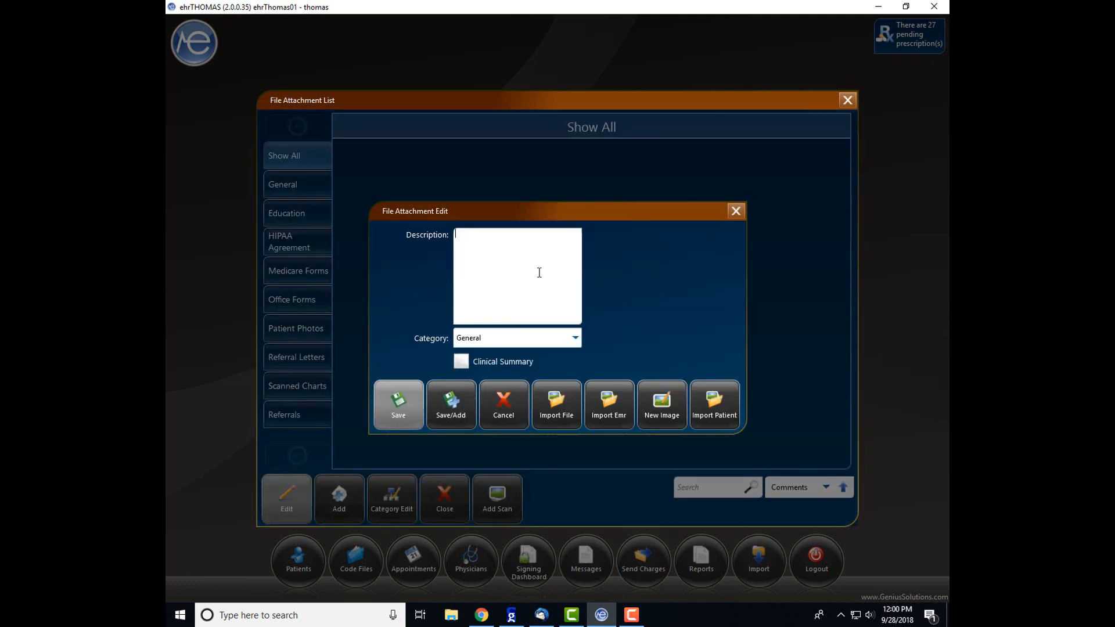
pyautogui.write('Test Attachment')
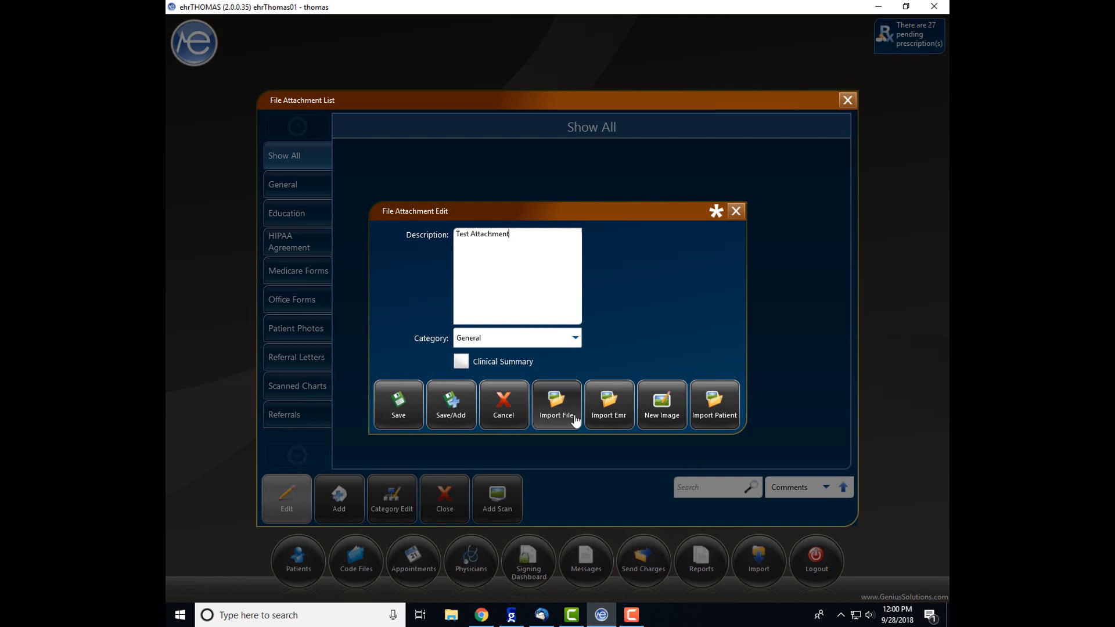
pyautogui.click(575, 419)
pyautogui.click(220, 119)
pyautogui.click(302, 109)
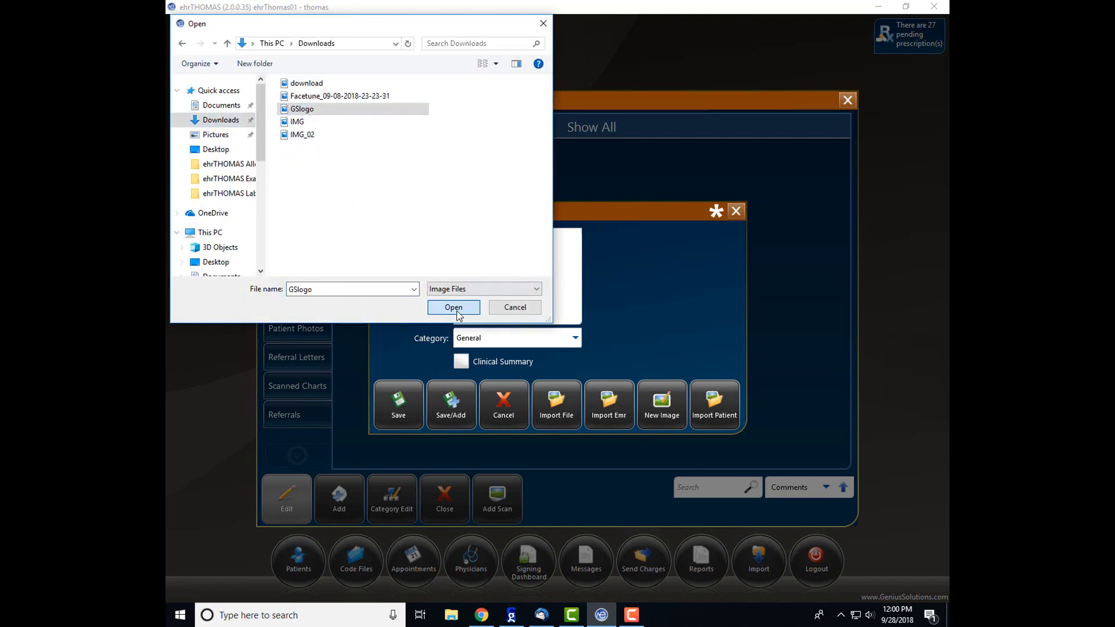
pyautogui.click(458, 312)
pyautogui.click(405, 414)
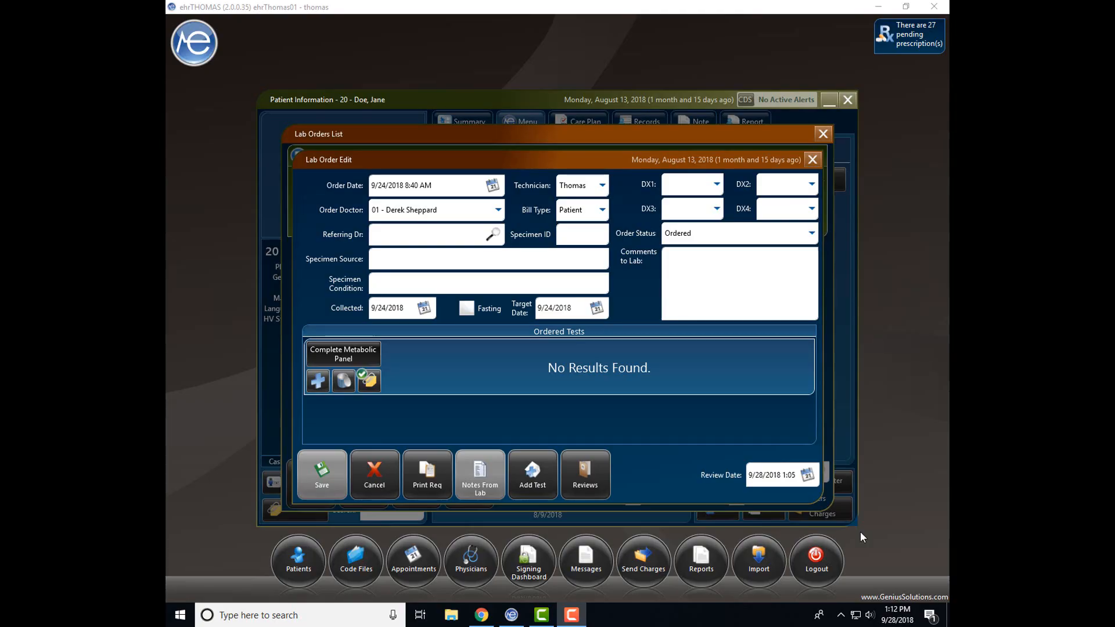
# Add an ABG pH result line (range 7.38 - 7.44) to the Complete Metabolic Panel.
pyautogui.click(317, 380)
pyautogui.doubleClick(351, 360)
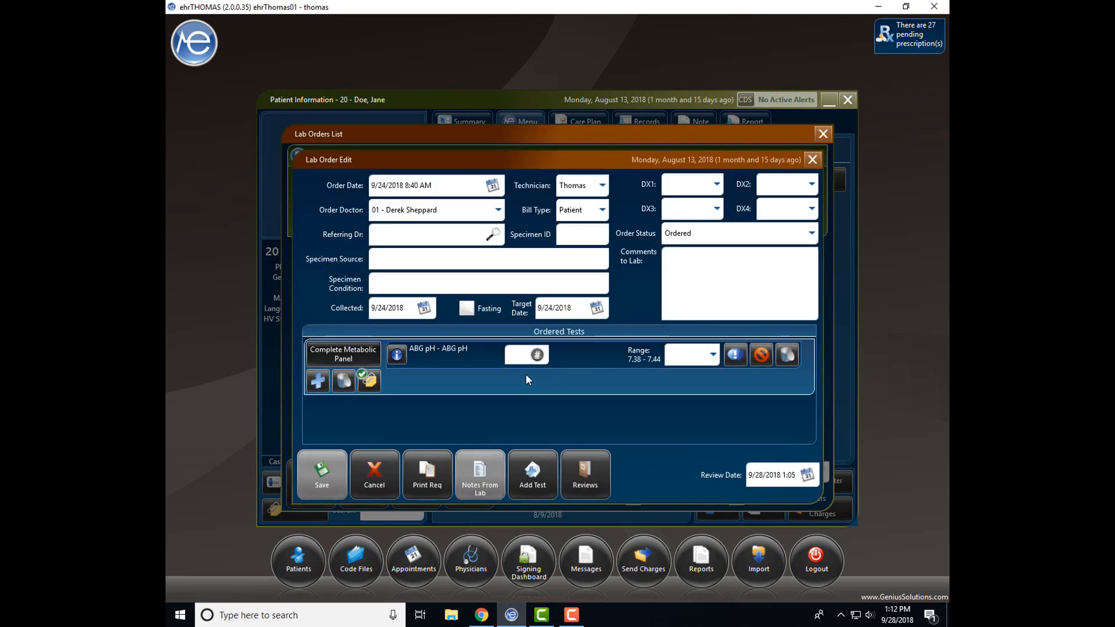
pyautogui.click(396, 355)
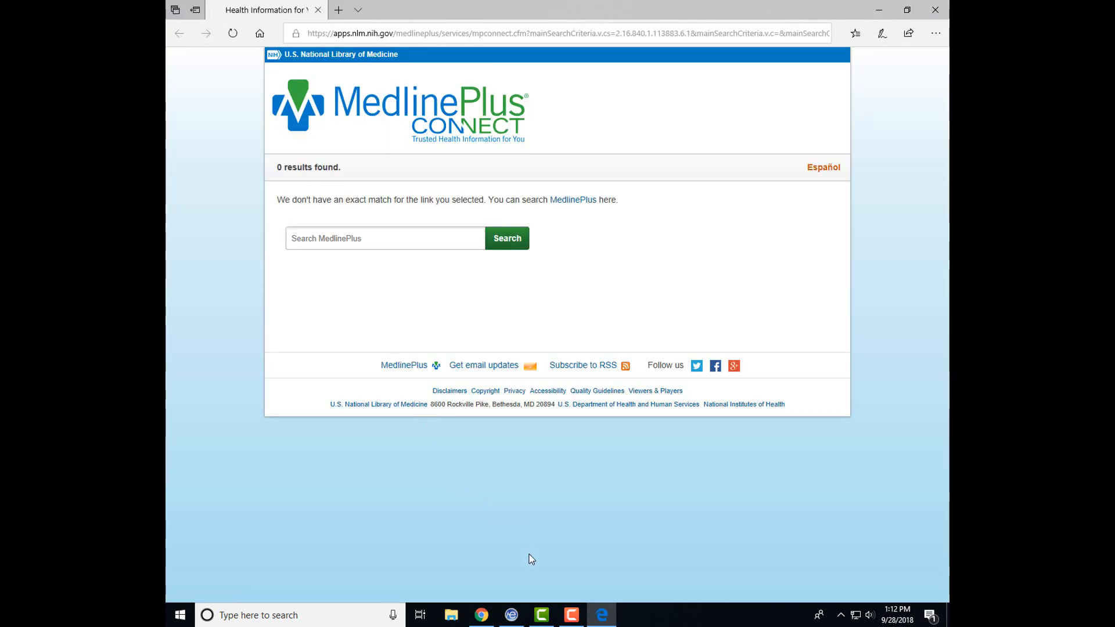
pyautogui.click(512, 616)
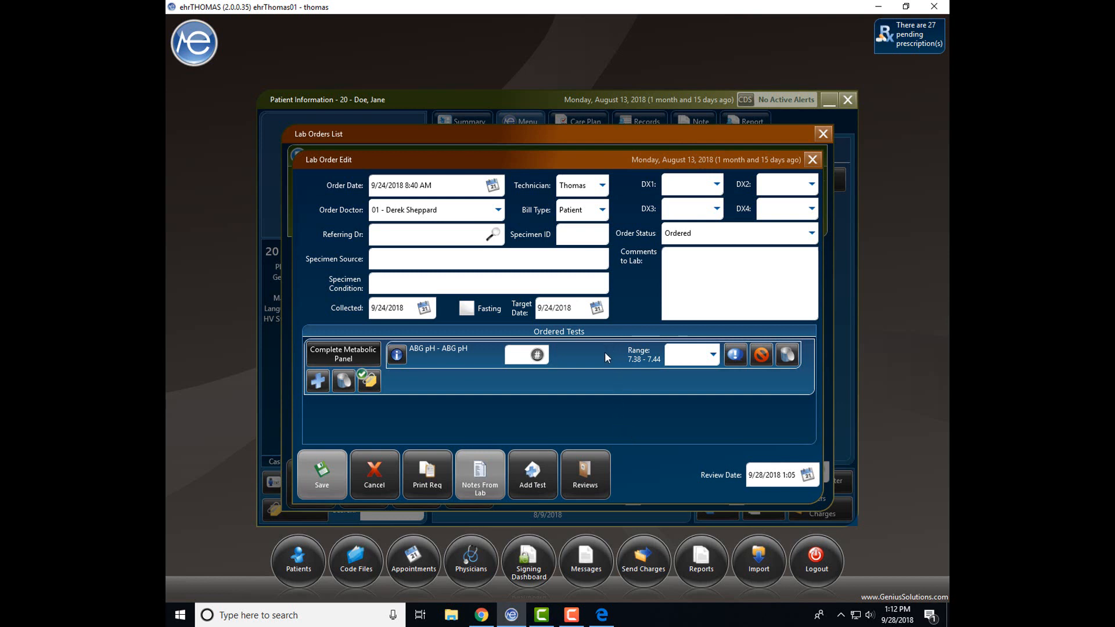
# Enter 6.25 as the ABG pH result and keep its Abnormal Low range flag.
pyautogui.click(516, 354)
pyautogui.write('6.25')
pyautogui.click(577, 357)
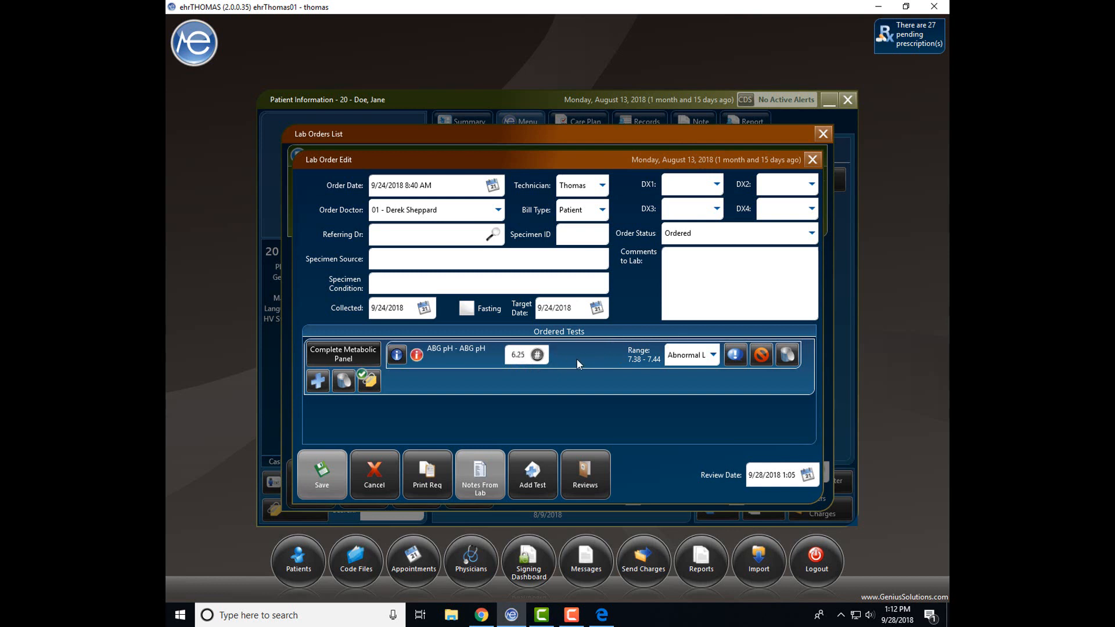
pyautogui.click(715, 356)
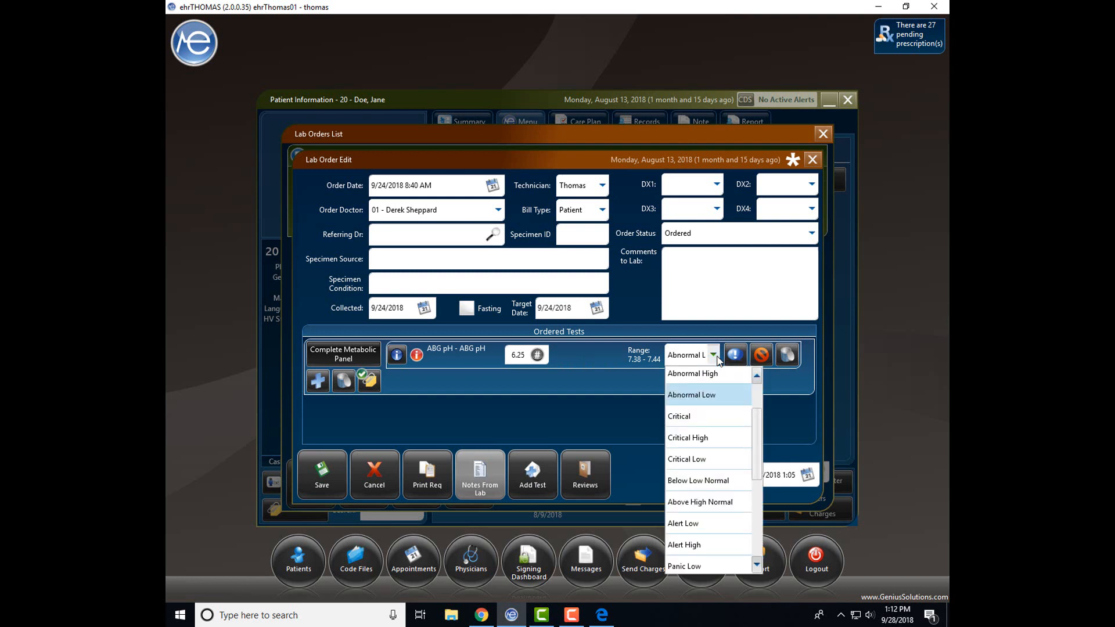
pyautogui.click(716, 357)
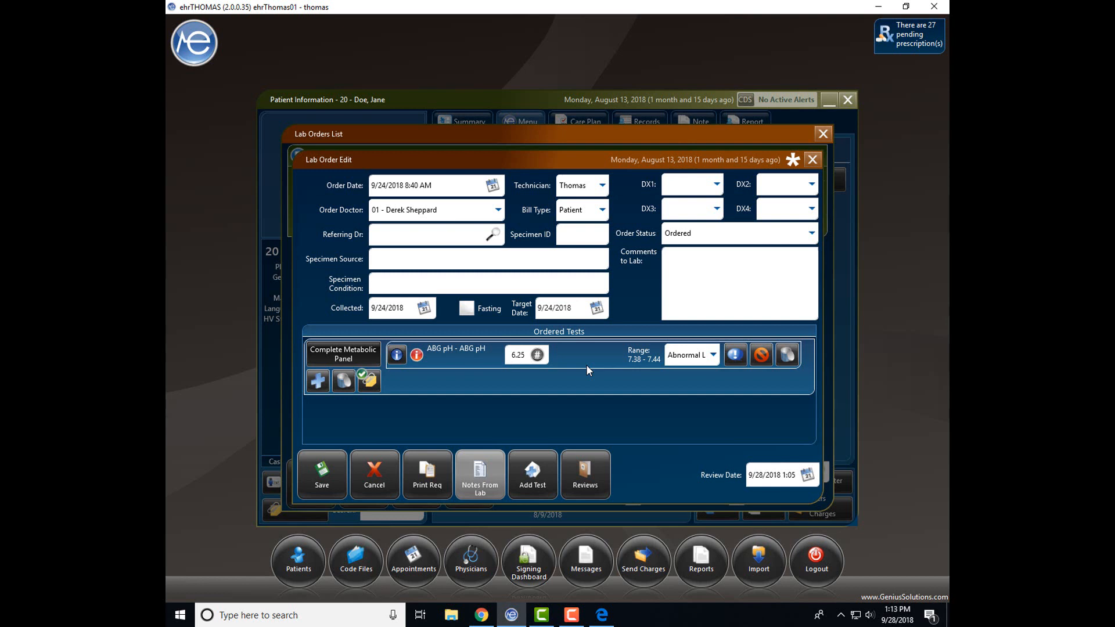
# Add the note 'Test Comment' to the ABG pH result line.
pyautogui.click(736, 354)
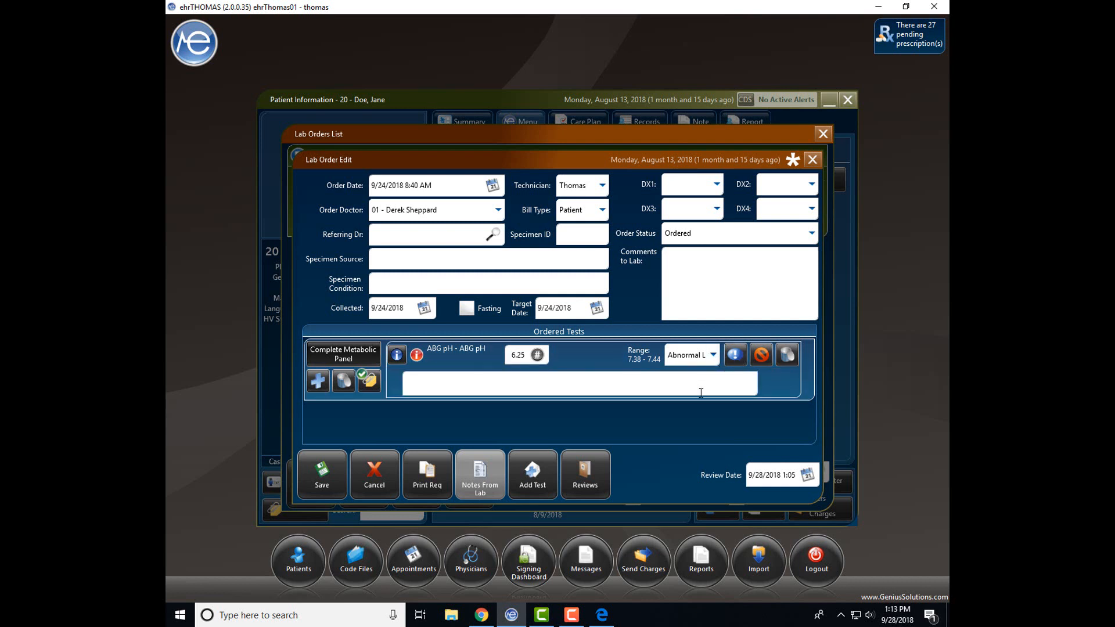
pyautogui.write('test')
pyautogui.press('BackSpace')
pyautogui.press('BackSpace')
pyautogui.press('BackSpace')
pyautogui.press('BackSpace')
pyautogui.write('Test Comment')
# Mark the ABG pH result refused, then close the refusal reason lookup and dialog without choosing a reason.
pyautogui.click(762, 357)
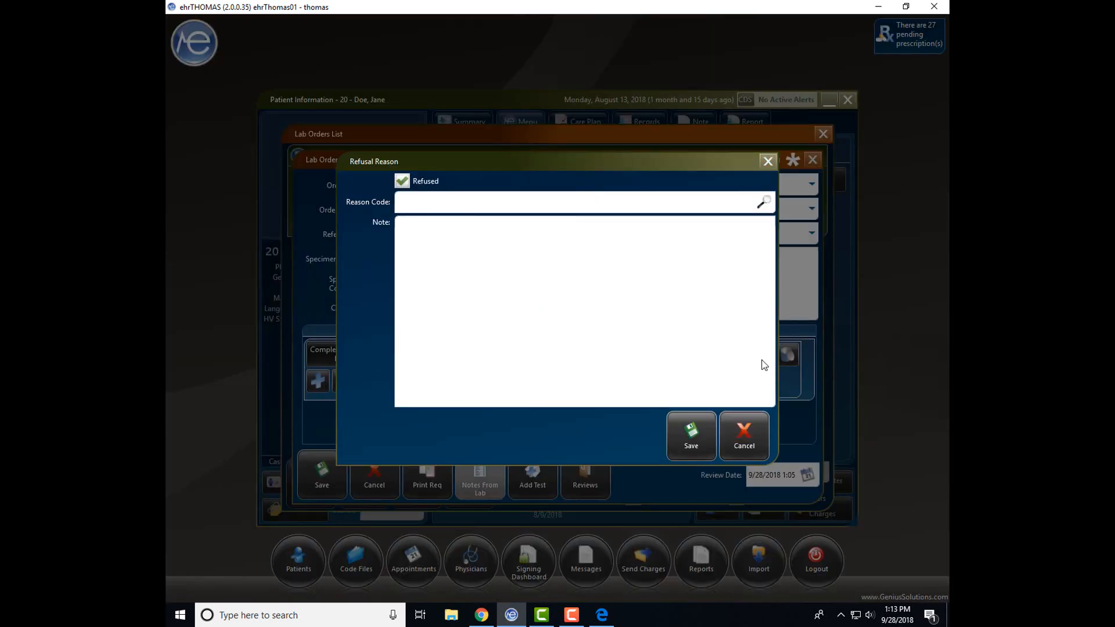
pyautogui.click(762, 203)
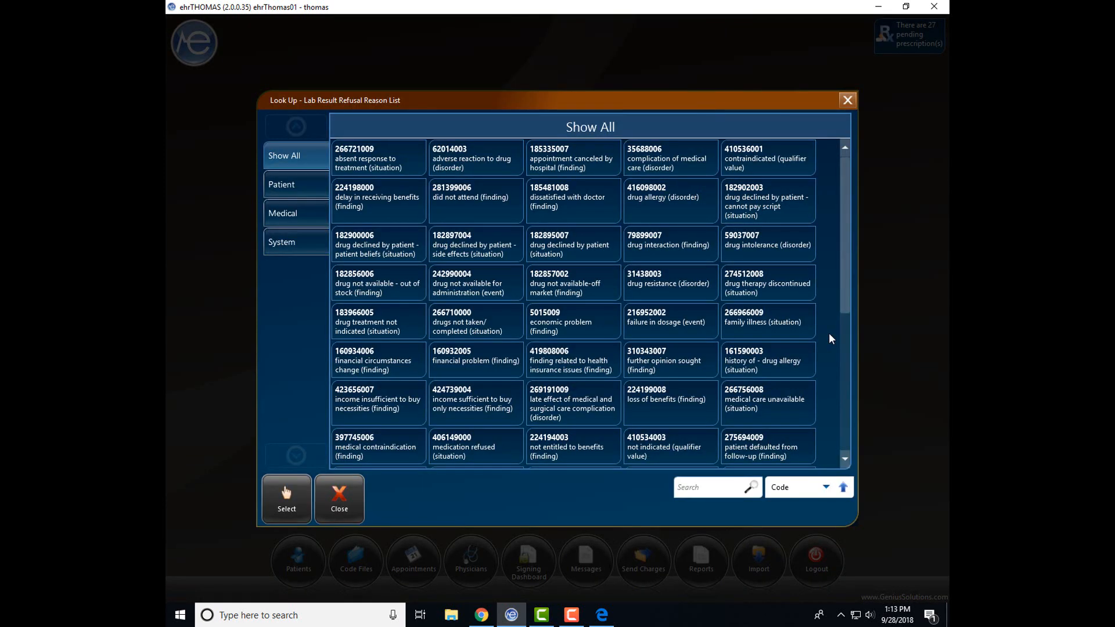
pyautogui.scroll(-3, 829, 333)
pyautogui.scroll(3, 828, 333)
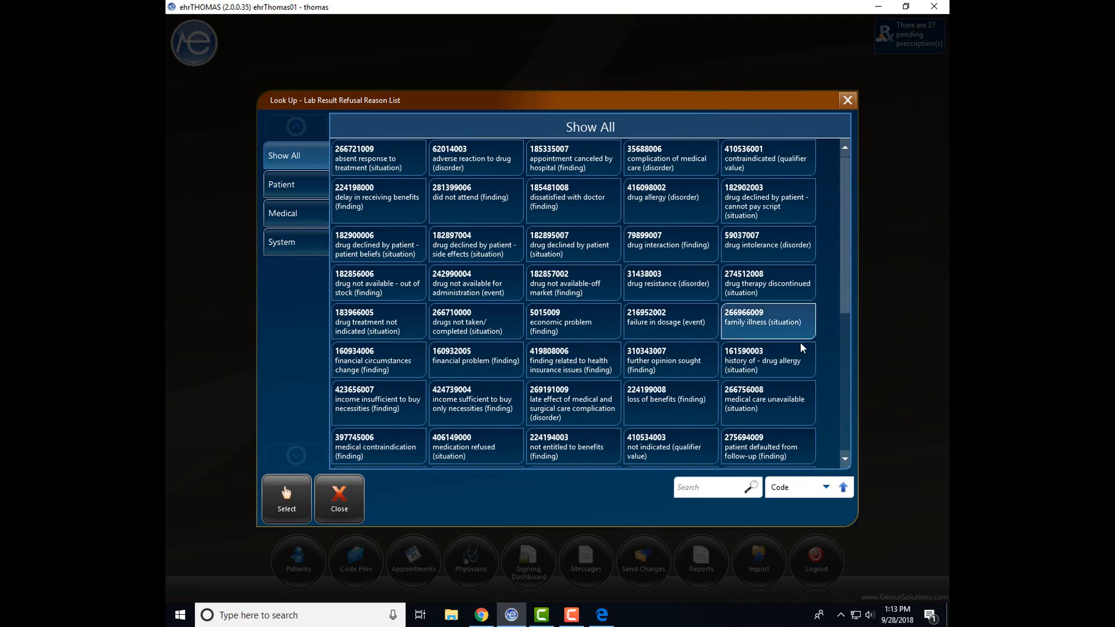
pyautogui.click(336, 495)
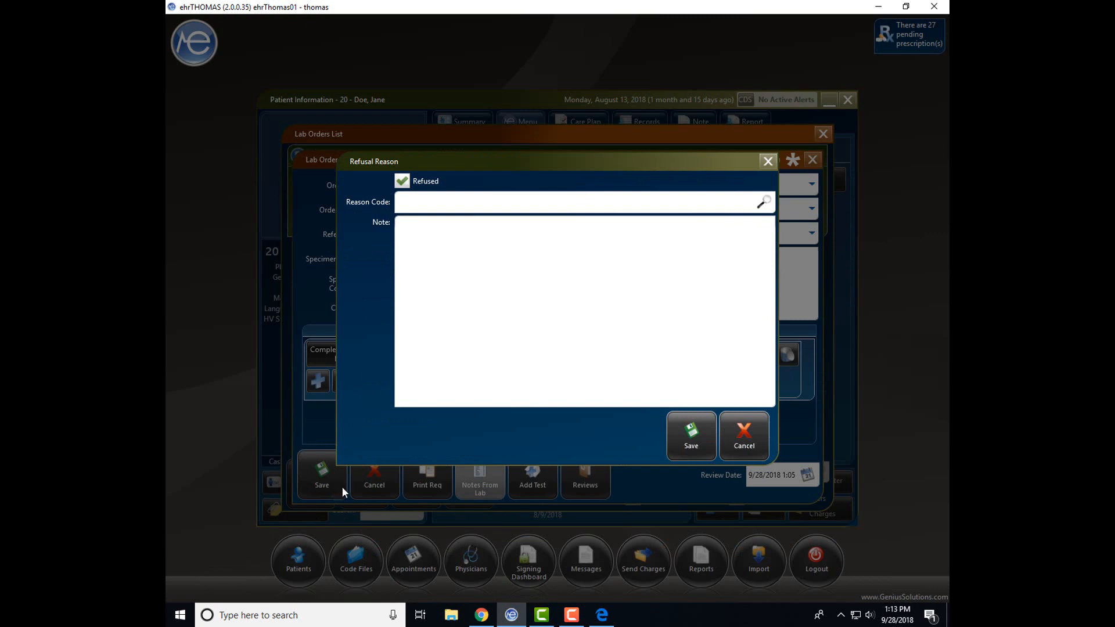
pyautogui.click(768, 161)
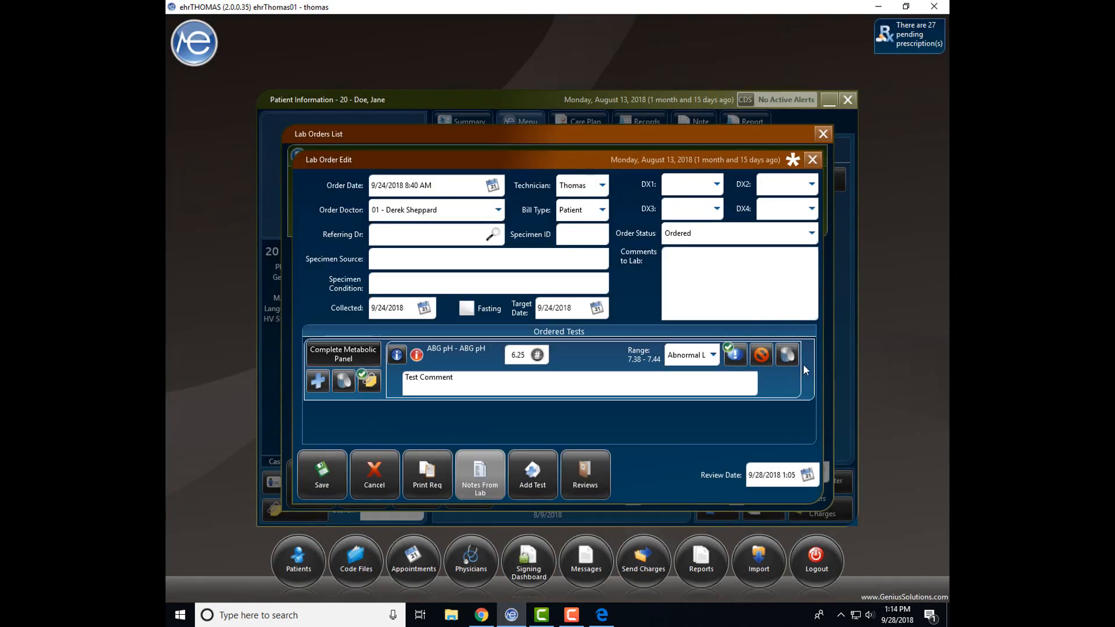
# Remove the 6.25 ABG pH result, then view and close the lab order's review history.
pyautogui.click(787, 354)
pyautogui.click(615, 319)
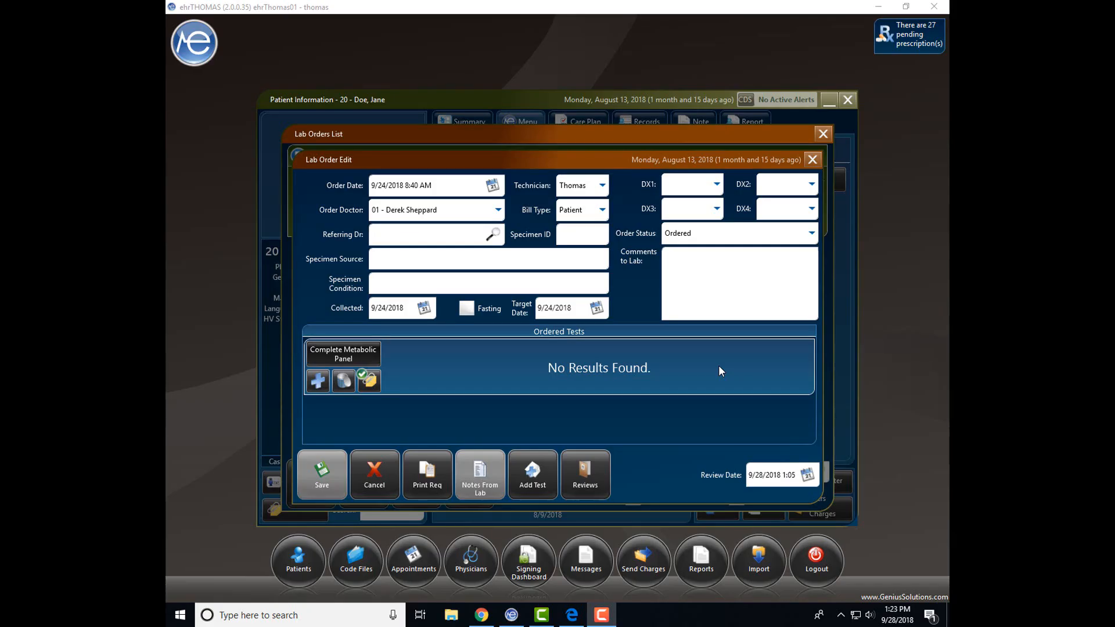
pyautogui.click(587, 476)
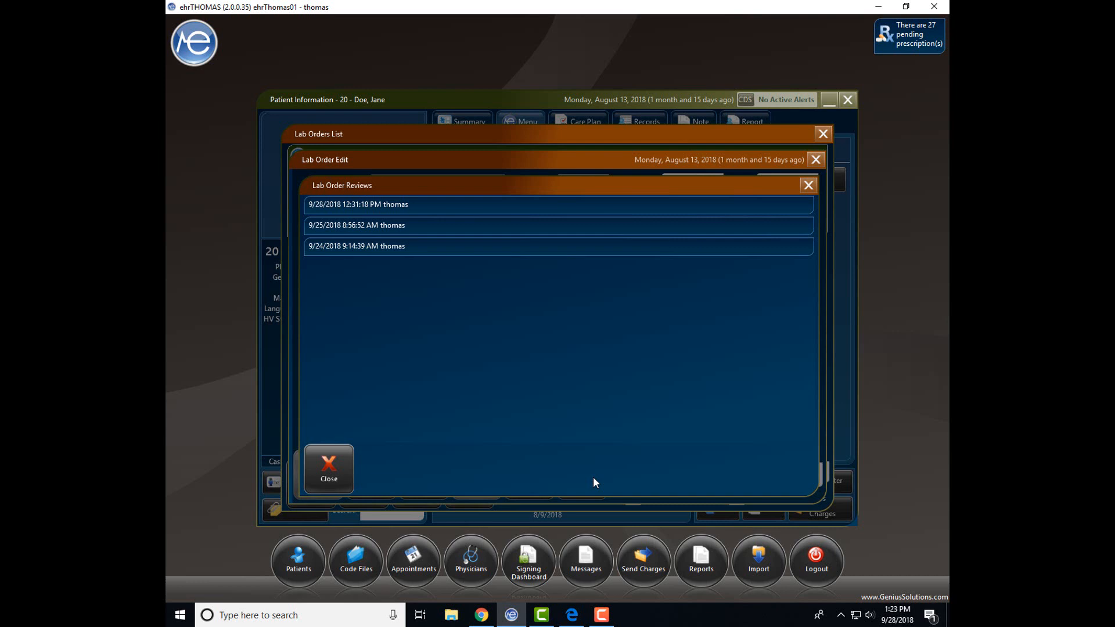
pyautogui.click(808, 186)
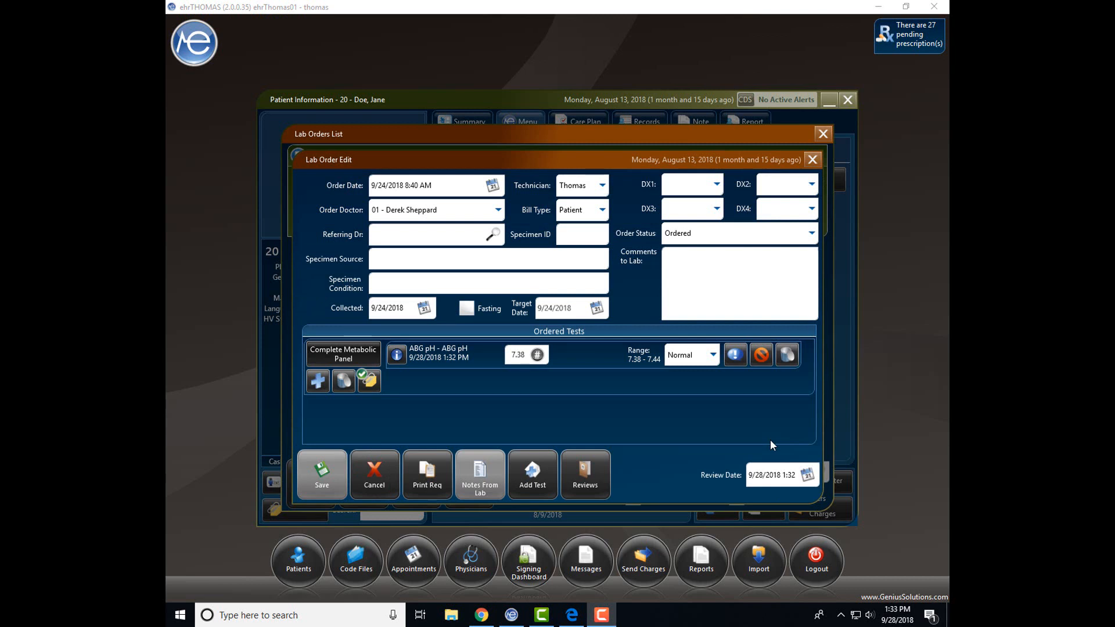
# Set the lab order status to Signed and save it, confirming with the doctor's PIN.
pyautogui.click(811, 232)
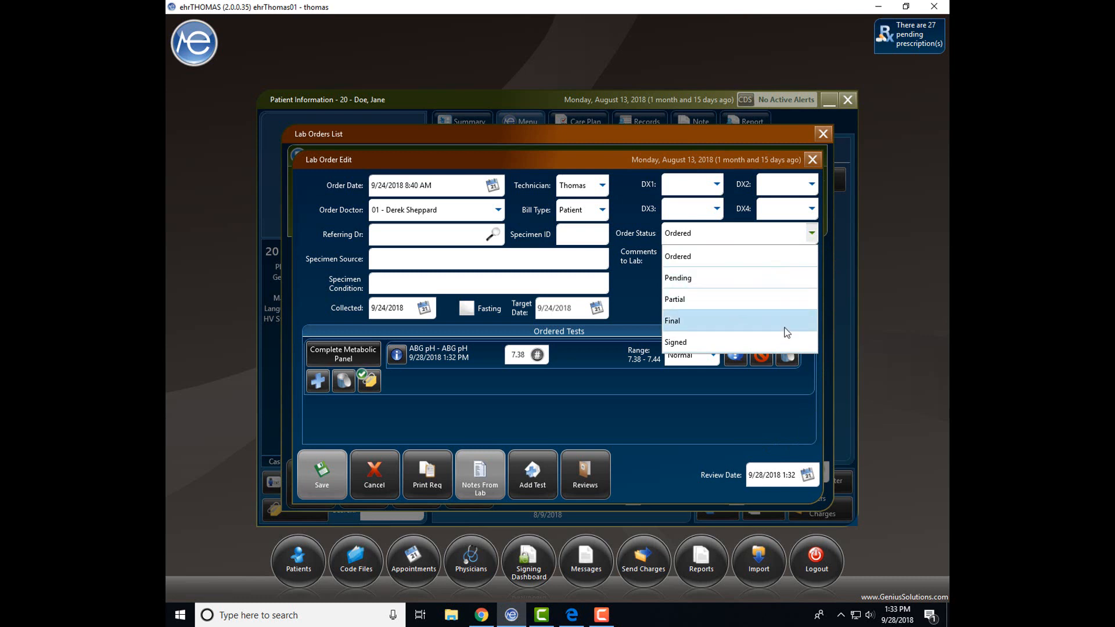
pyautogui.click(780, 342)
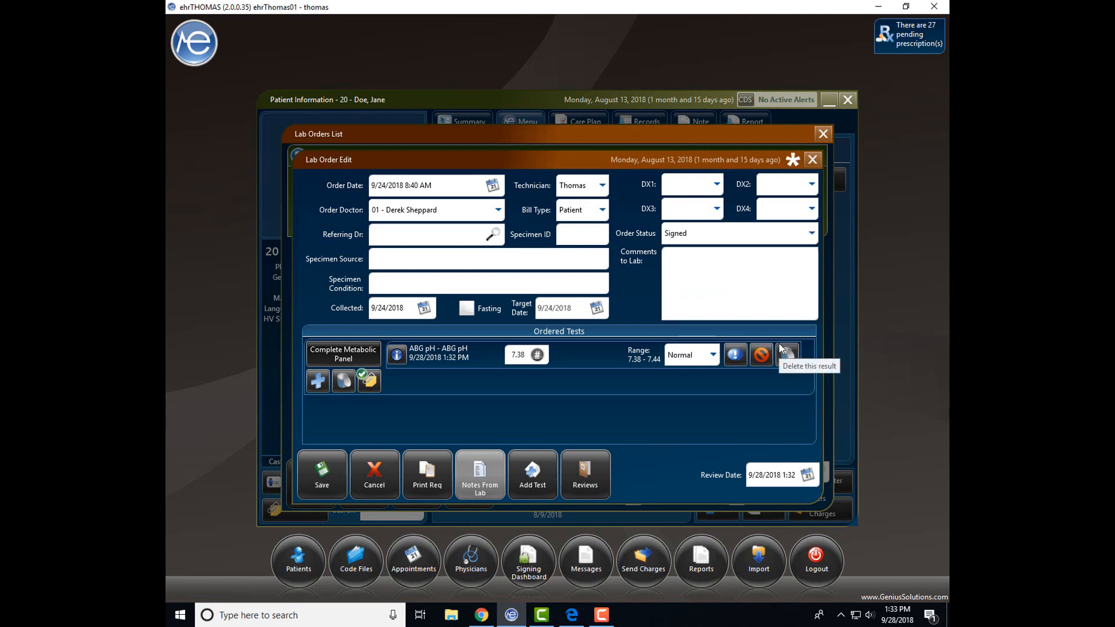
pyautogui.click(321, 480)
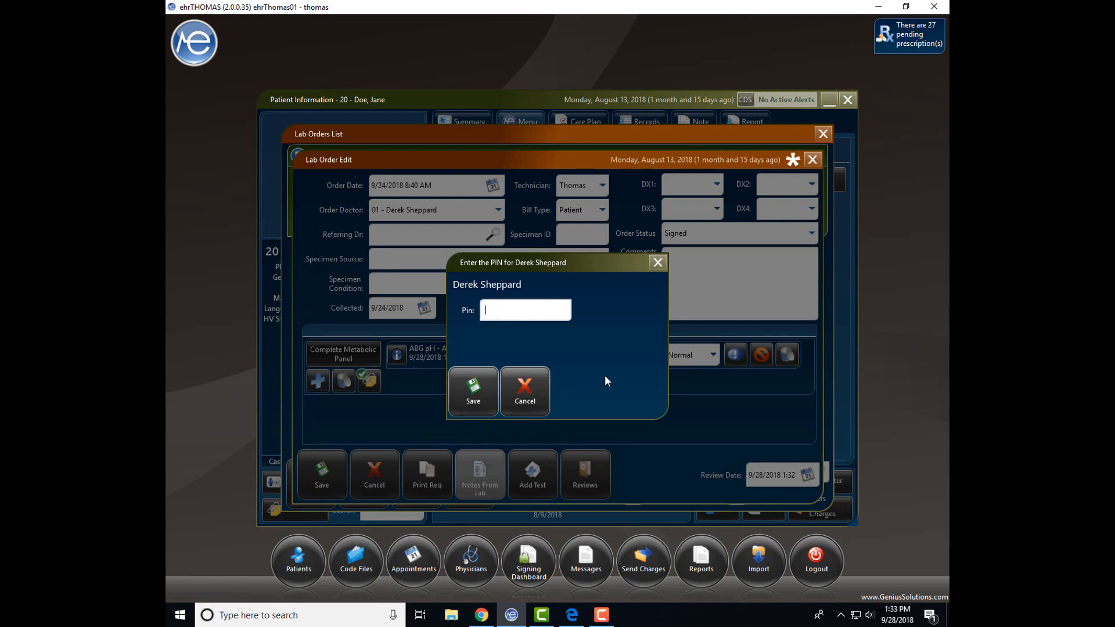
pyautogui.write('••••')
pyautogui.click(474, 388)
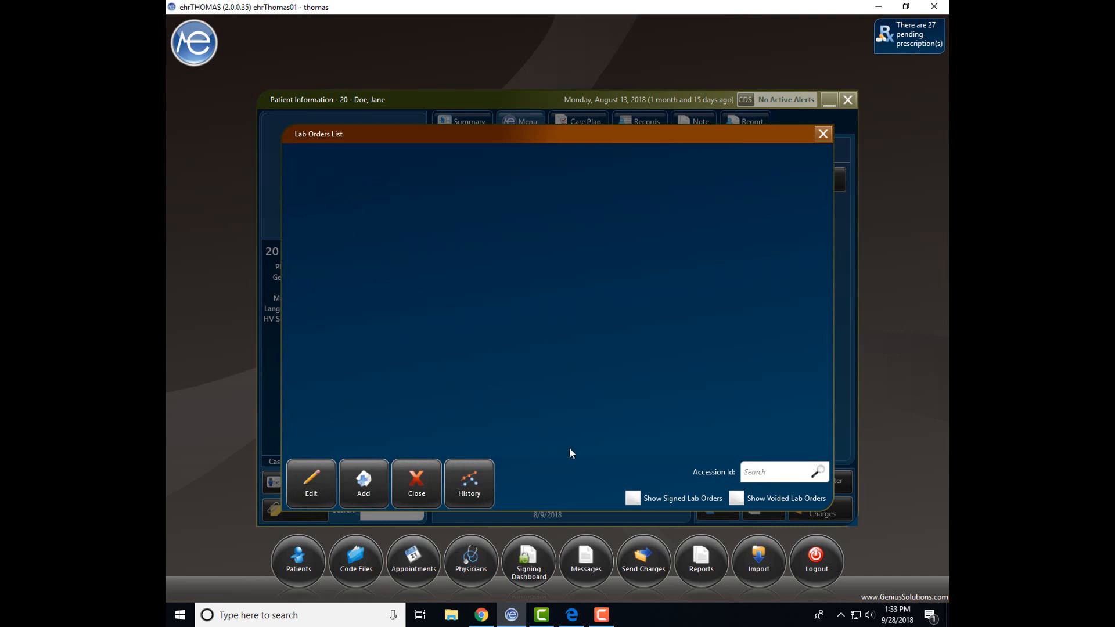
# Show signed orders, open the Complete Blood Count order, set it to Final and save.
pyautogui.click(634, 497)
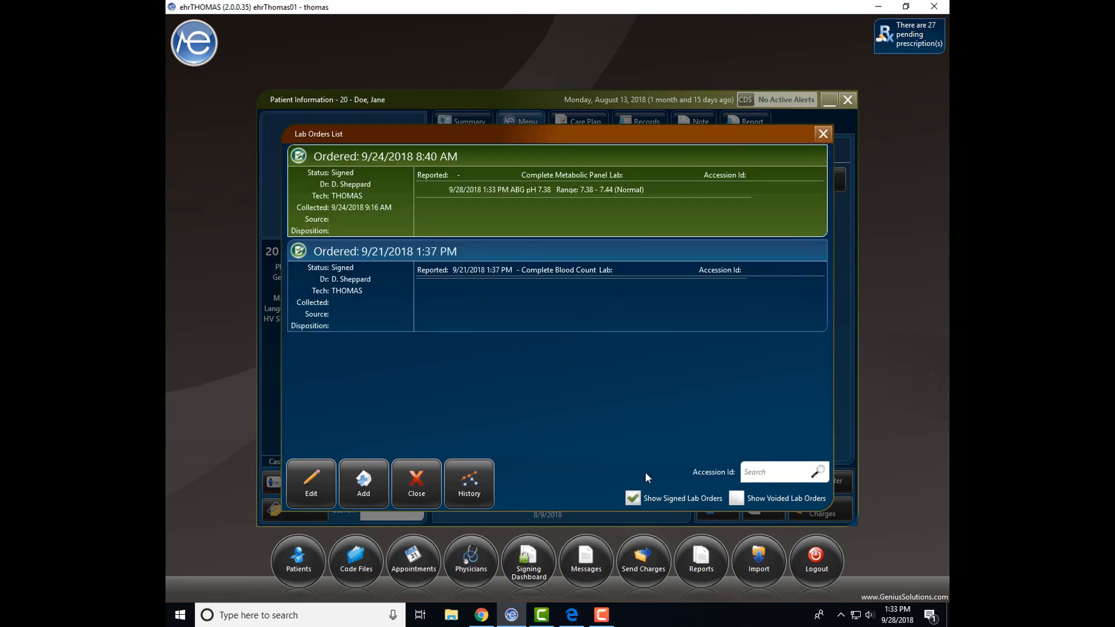
pyautogui.doubleClick(665, 405)
pyautogui.click(812, 236)
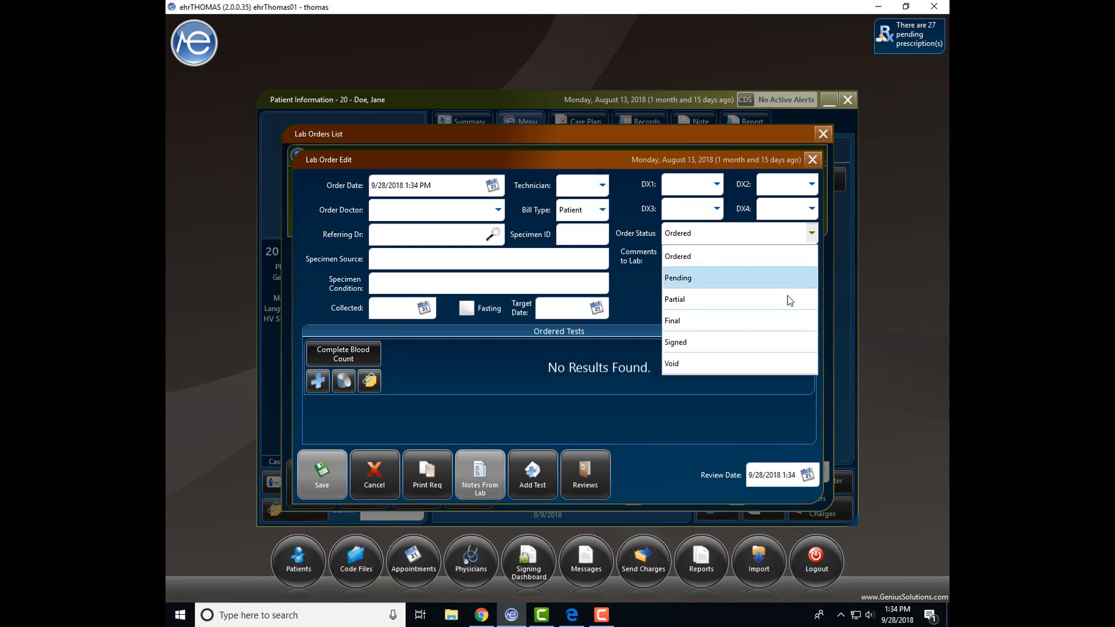
pyautogui.click(777, 329)
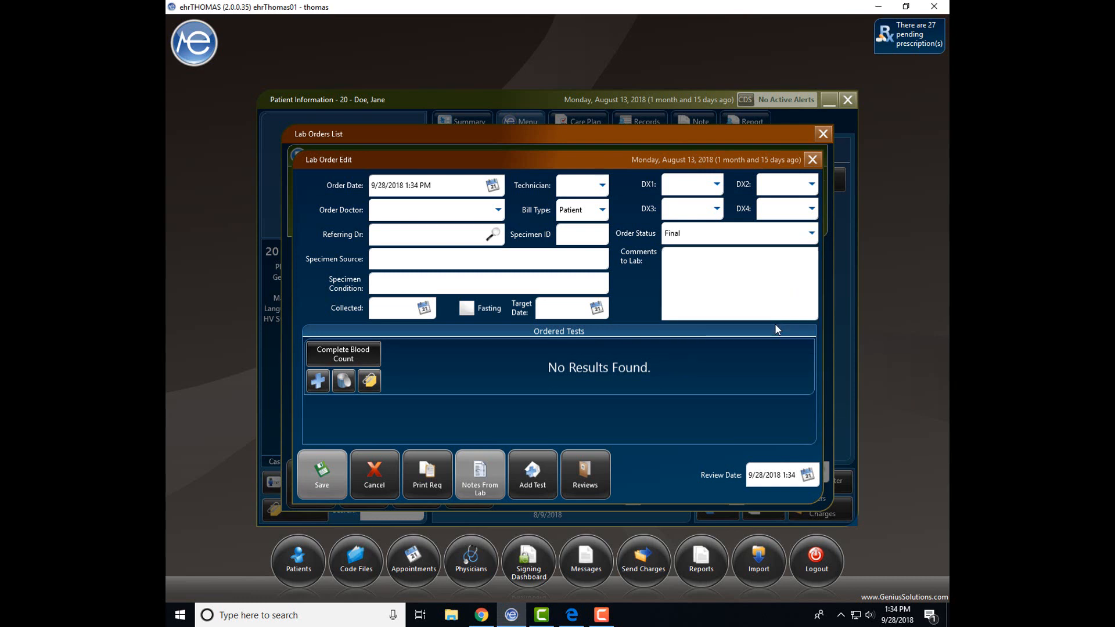
pyautogui.click(323, 476)
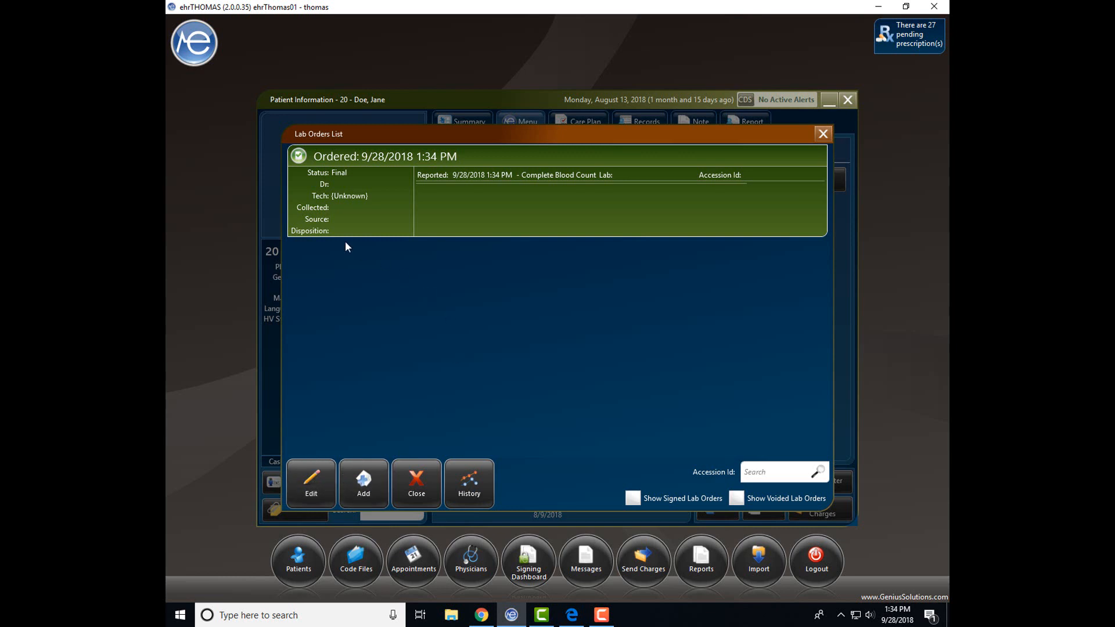
# Add the Lab Orders gizmo and filter its orders to Final status.
pyautogui.click(203, 51)
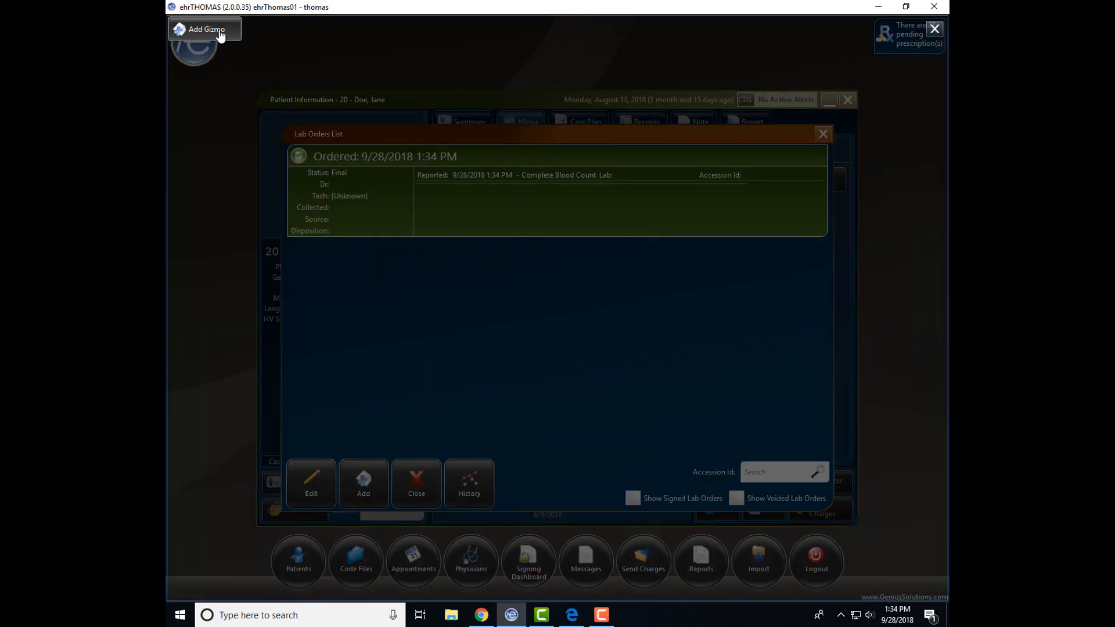
pyautogui.click(220, 40)
pyautogui.click(242, 78)
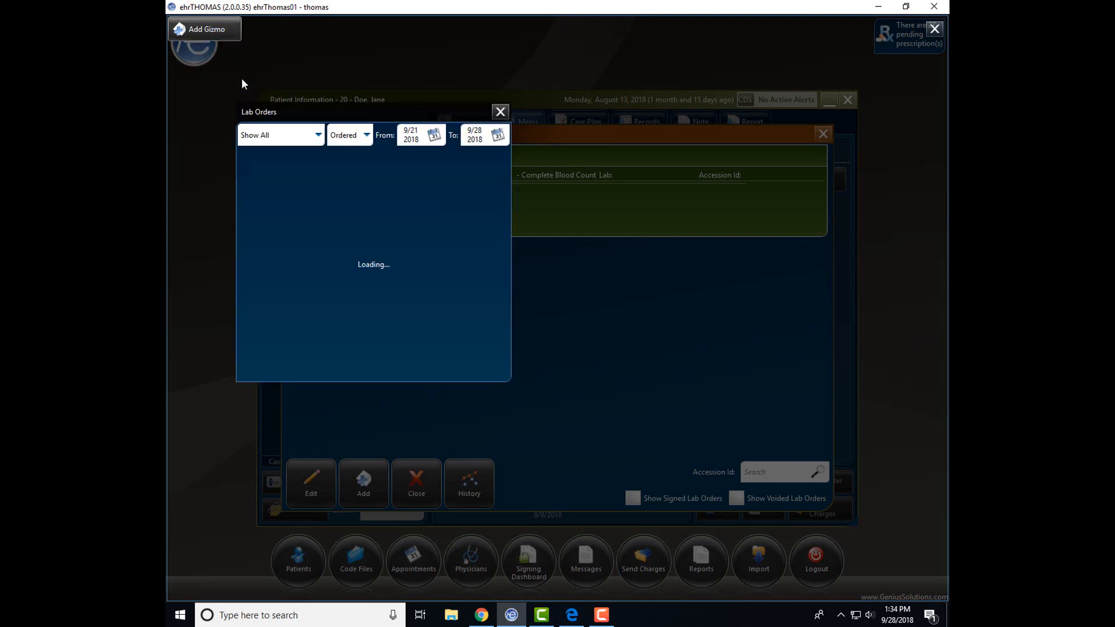
pyautogui.click(317, 135)
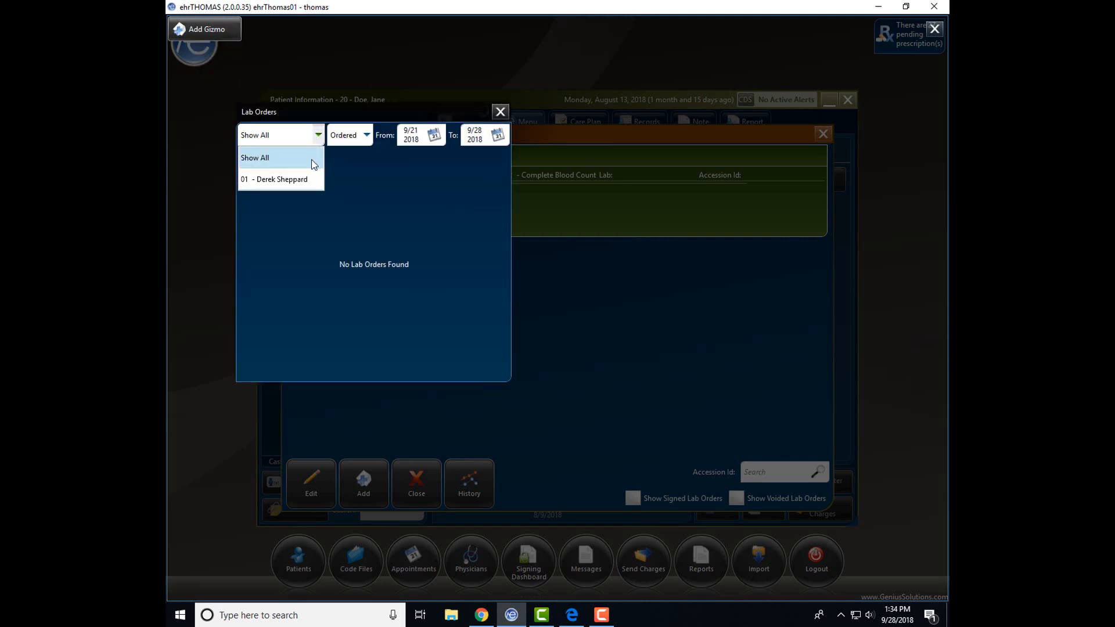
pyautogui.click(364, 137)
pyautogui.click(366, 136)
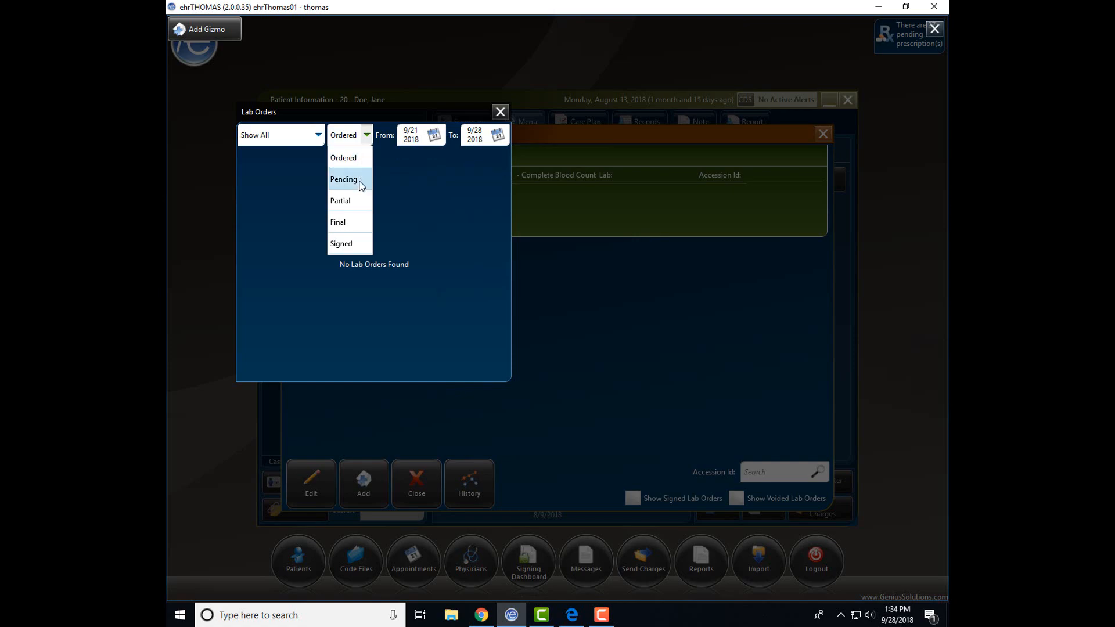
pyautogui.click(356, 225)
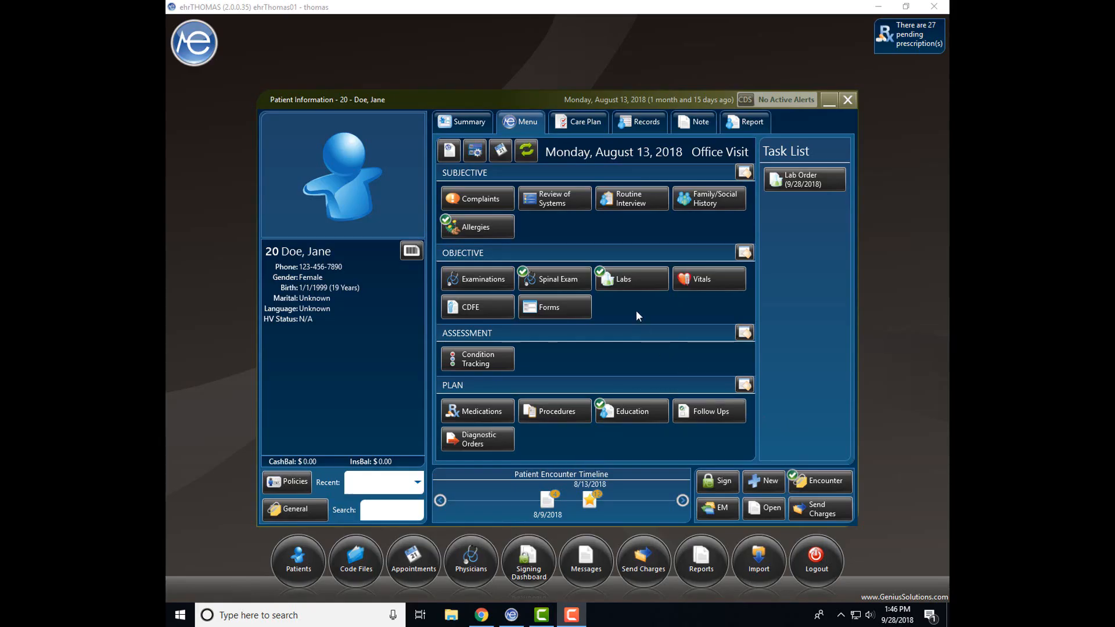
# Open the patient's Labs list and display the lab results history chart.
pyautogui.click(634, 287)
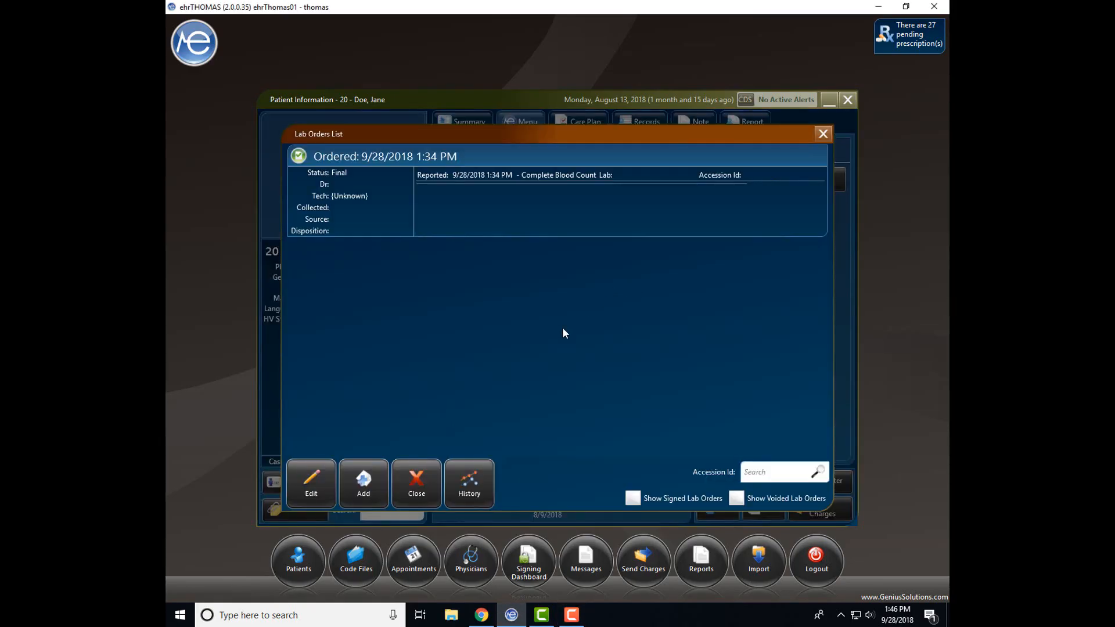
pyautogui.click(472, 482)
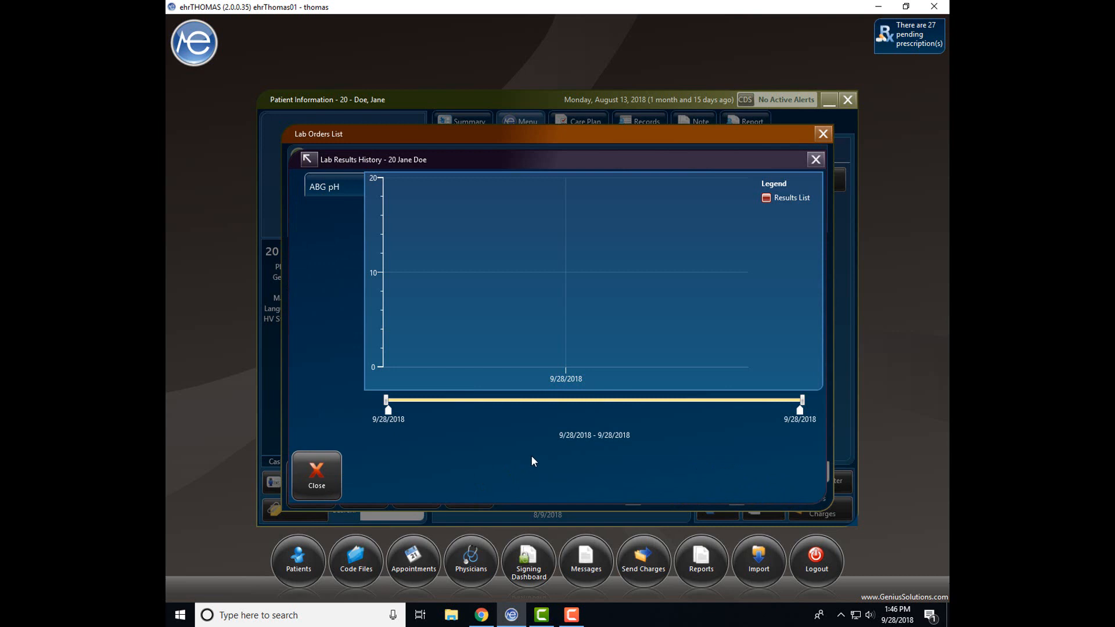